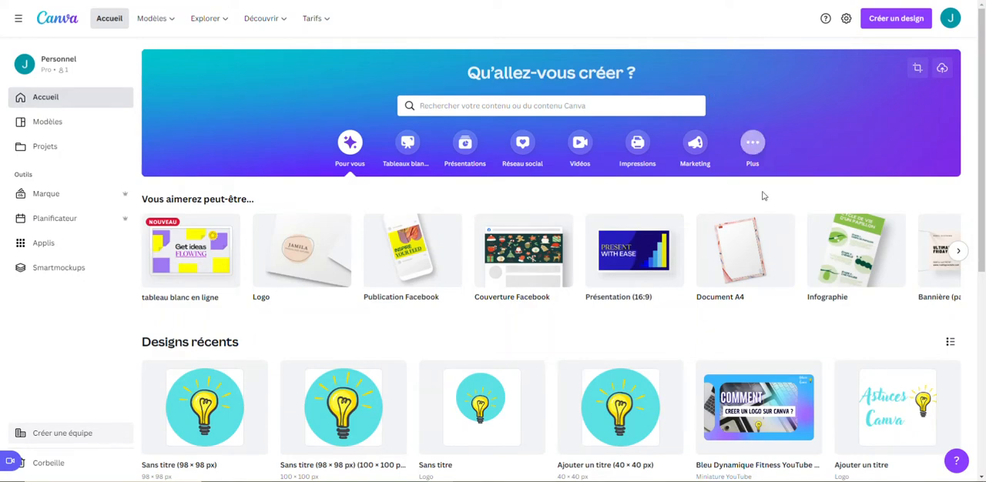
Create a new blank design in the Bannière (paysage) format.
{"action": "scroll", "coordinate": [305, 123], "scroll_direction": "down", "scroll_amount": 2}
{"action": "scroll", "coordinate": [316, 128], "scroll_direction": "up", "scroll_amount": 2}
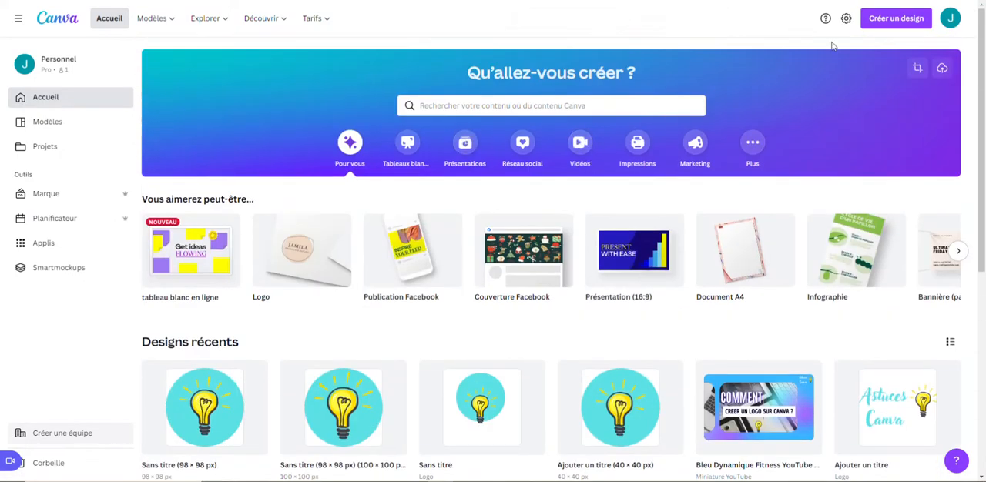
{"action": "left_click", "coordinate": [897, 24]}
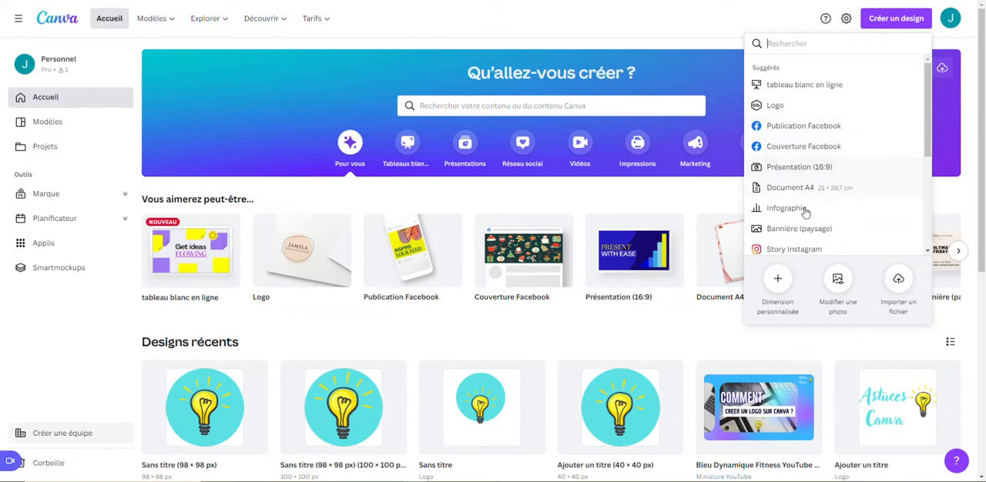
{"action": "scroll", "coordinate": [799, 191], "scroll_direction": "down", "scroll_amount": 1}
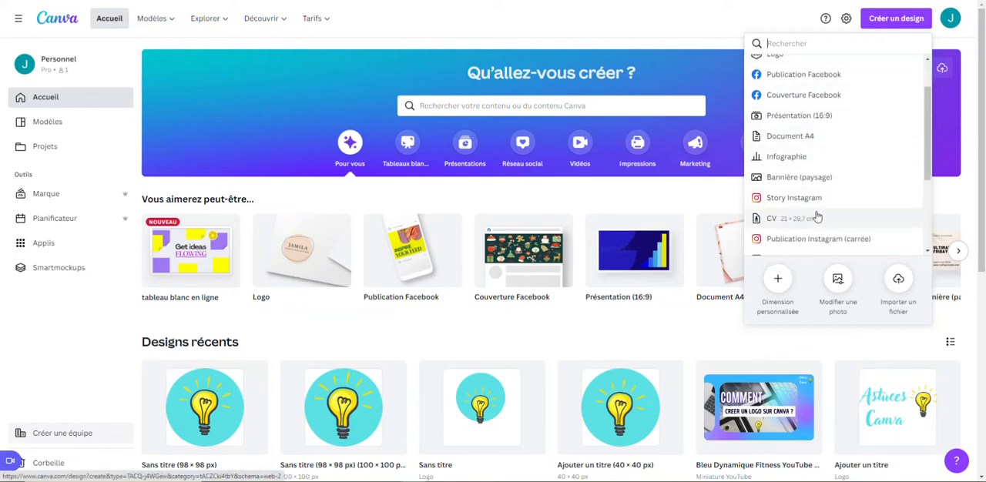
{"action": "scroll", "coordinate": [820, 207], "scroll_direction": "up", "scroll_amount": 1}
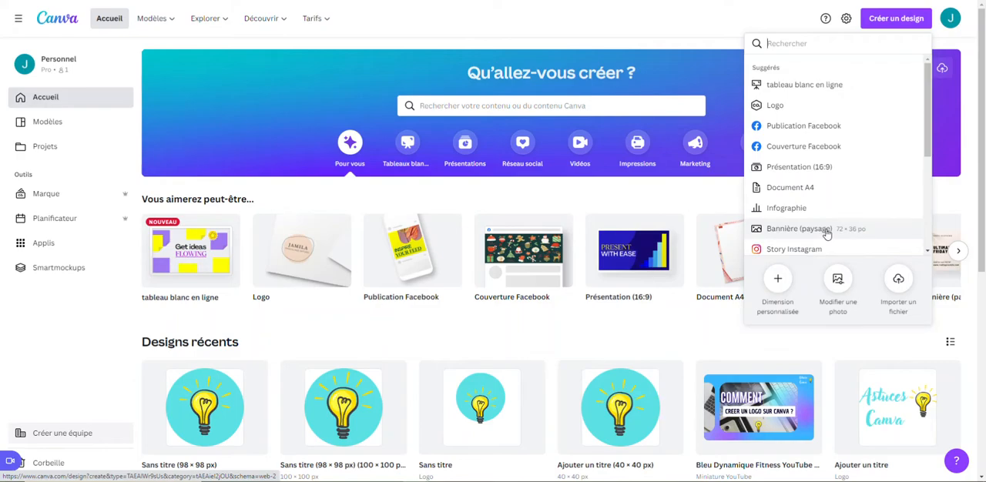
{"action": "left_click", "coordinate": [826, 233]}
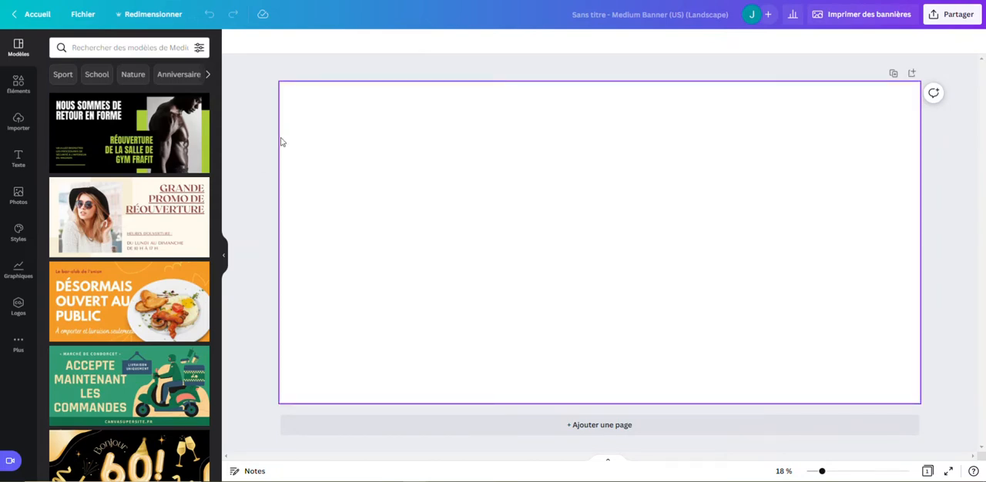
Search the design elements for the Cadre category and browse the available frame shapes.
{"action": "left_click", "coordinate": [19, 89]}
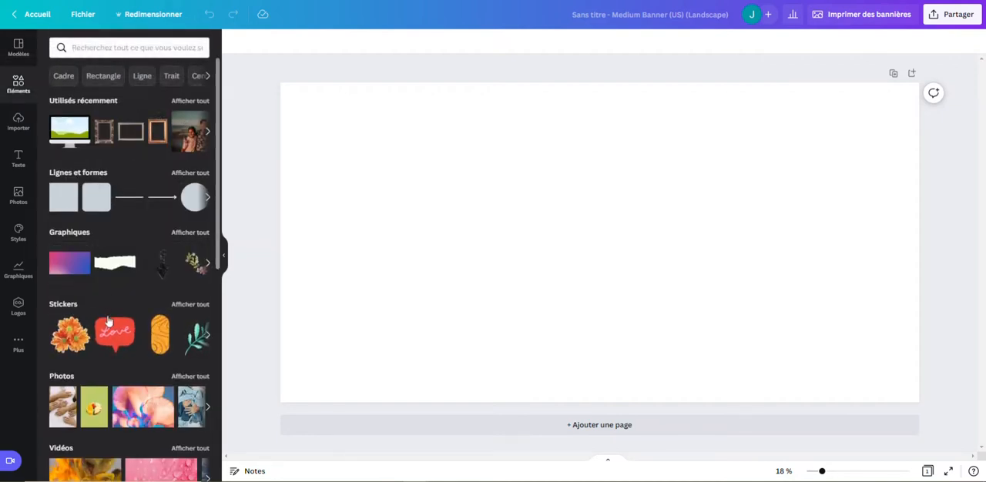
{"action": "scroll", "coordinate": [109, 321], "scroll_direction": "down", "scroll_amount": 2}
{"action": "scroll", "coordinate": [109, 321], "scroll_direction": "up", "scroll_amount": 2}
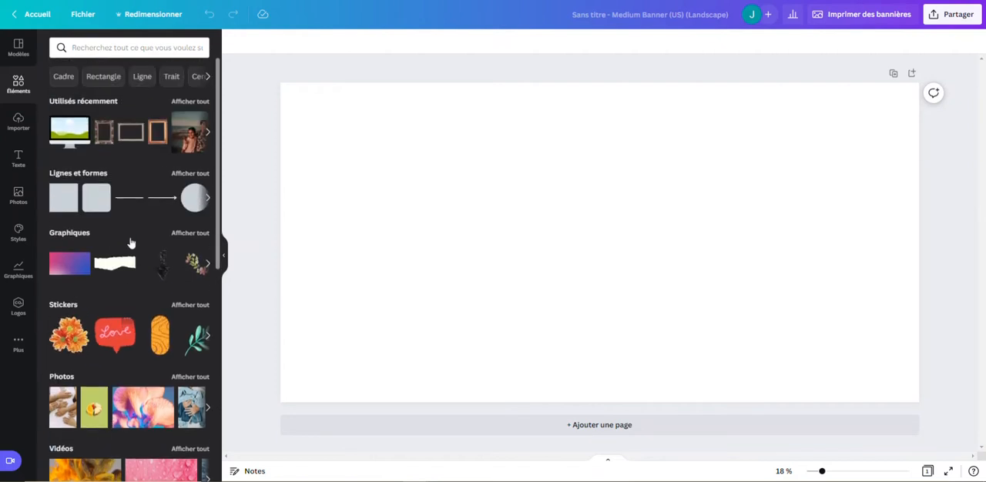
{"action": "left_click", "coordinate": [63, 77]}
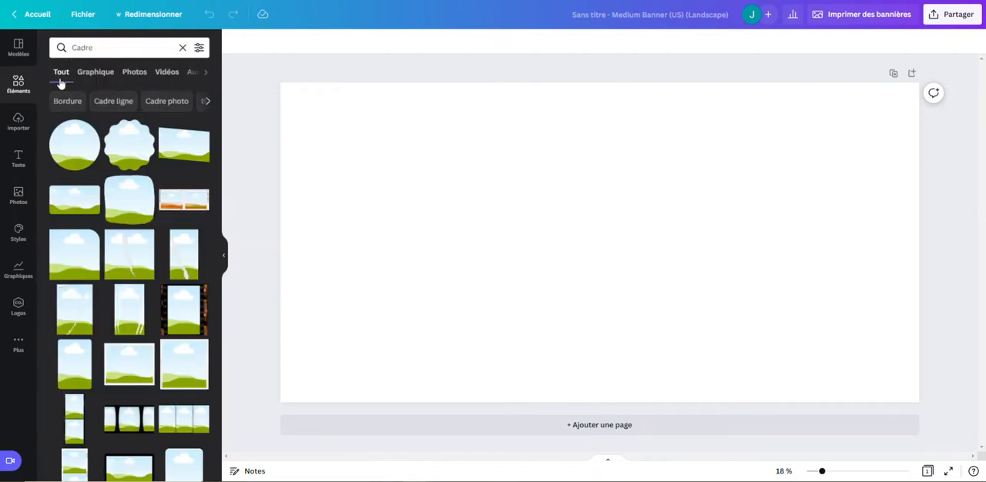
{"action": "scroll", "coordinate": [143, 165], "scroll_direction": "down", "scroll_amount": 3}
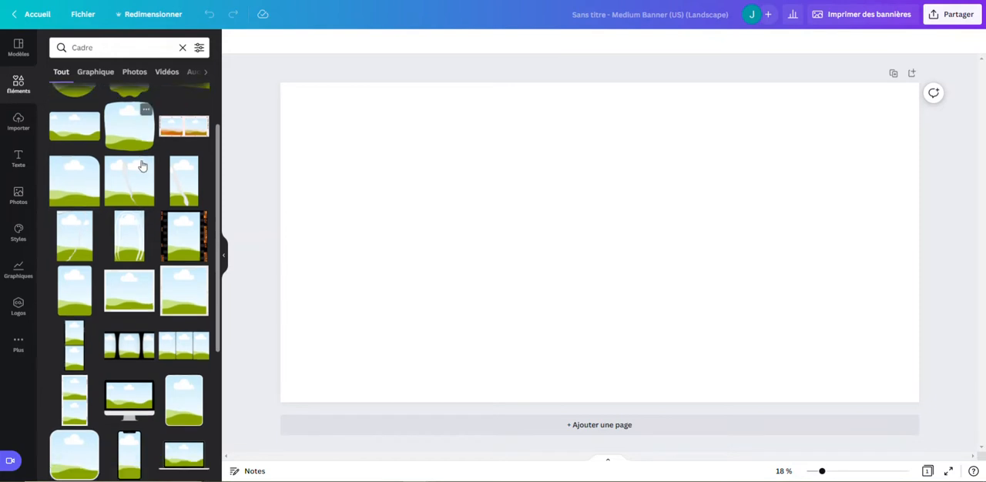
{"action": "scroll", "coordinate": [142, 165], "scroll_direction": "down", "scroll_amount": 1}
{"action": "scroll", "coordinate": [142, 166], "scroll_direction": "up", "scroll_amount": 4}
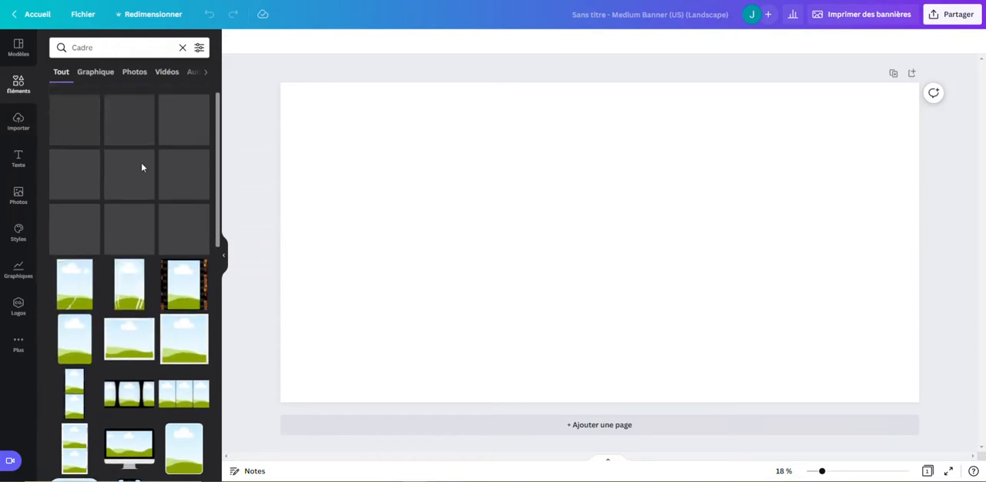
{"action": "scroll", "coordinate": [77, 229], "scroll_direction": "down", "scroll_amount": 3}
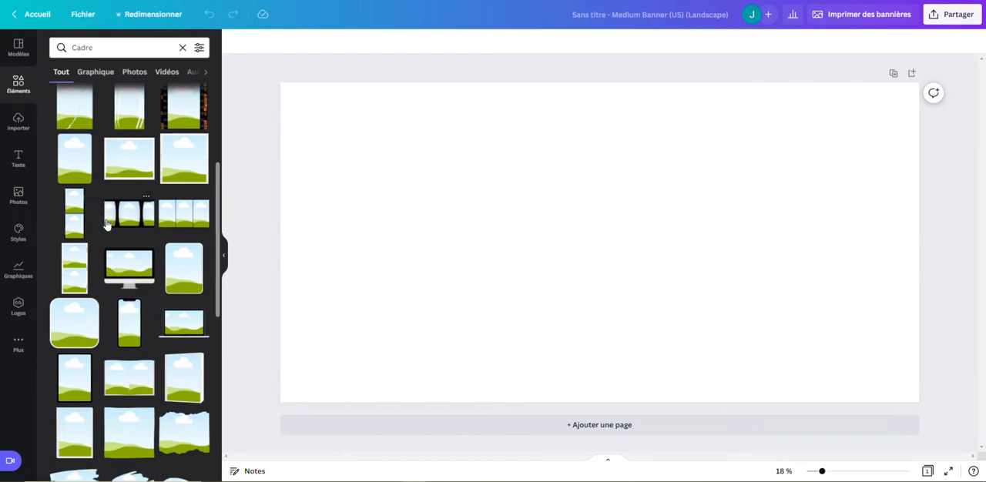
{"action": "scroll", "coordinate": [143, 187], "scroll_direction": "up", "scroll_amount": 3}
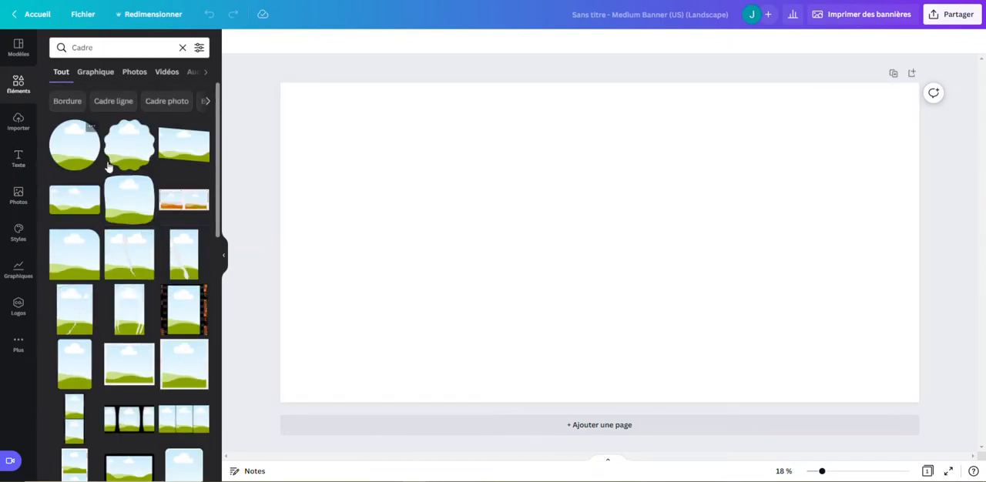
{"action": "scroll", "coordinate": [110, 170], "scroll_direction": "down", "scroll_amount": 1}
{"action": "scroll", "coordinate": [154, 225], "scroll_direction": "down", "scroll_amount": 5}
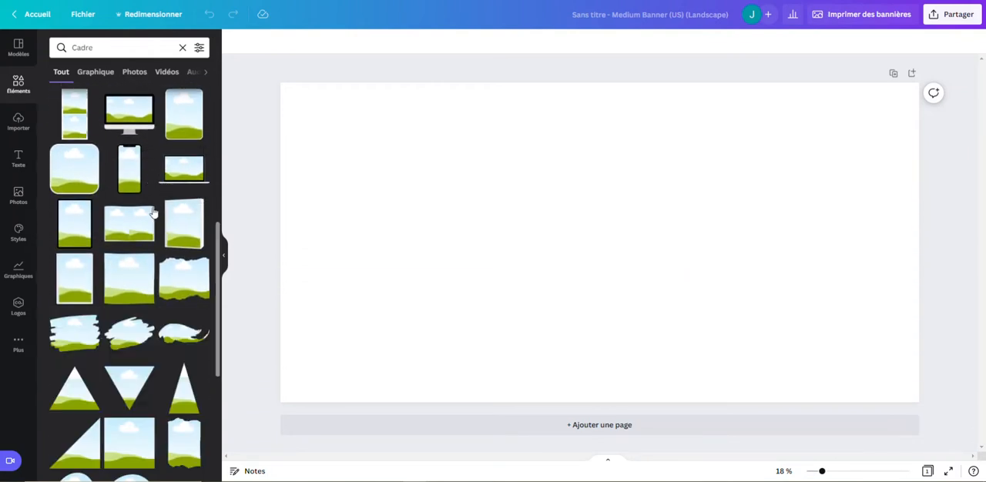
Add the desktop monitor frame to the banner, sized to about two thirds of the page height and placed in its right half.
{"action": "left_click_drag", "start_coordinate": [134, 125], "coordinate": [549, 197]}
{"action": "left_click_drag", "start_coordinate": [669, 154], "coordinate": [754, 86]}
{"action": "left_click_drag", "start_coordinate": [691, 166], "coordinate": [687, 206]}
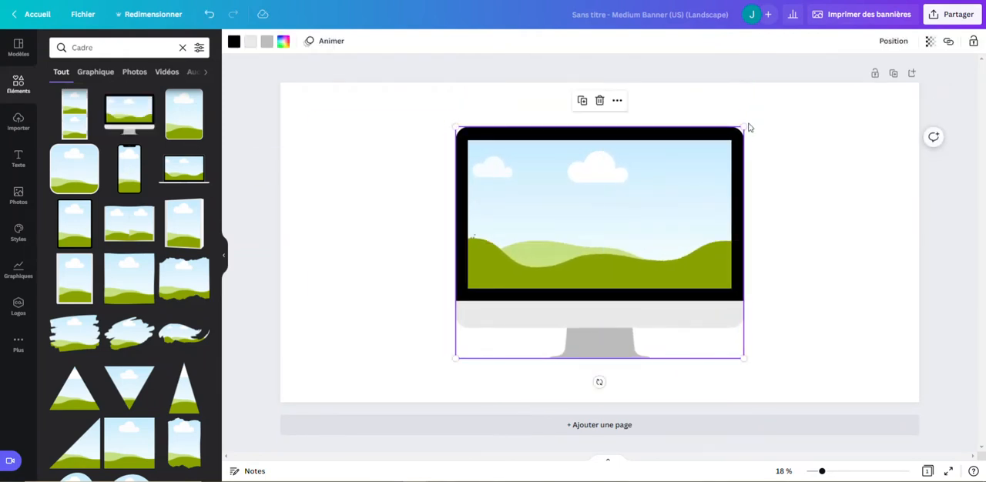
{"action": "left_click_drag", "start_coordinate": [742, 126], "coordinate": [709, 154]}
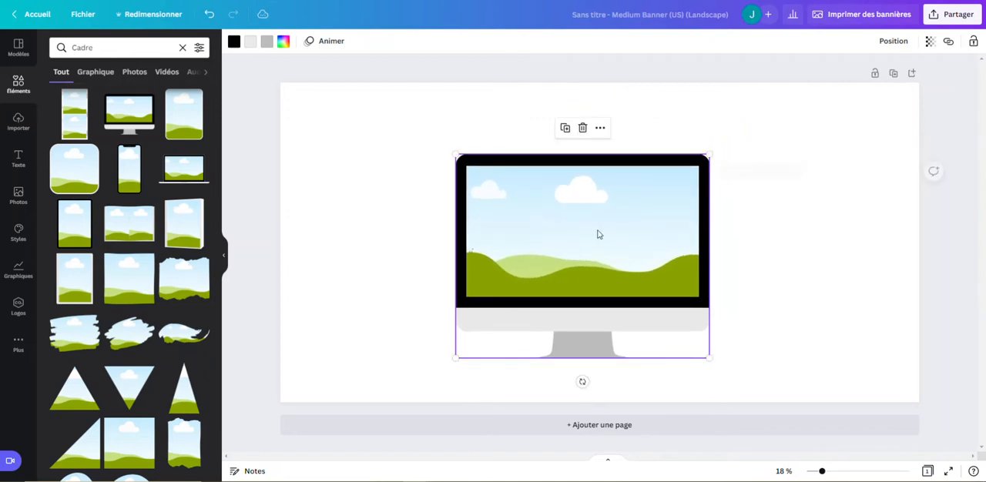
{"action": "left_click_drag", "start_coordinate": [596, 233], "coordinate": [728, 217]}
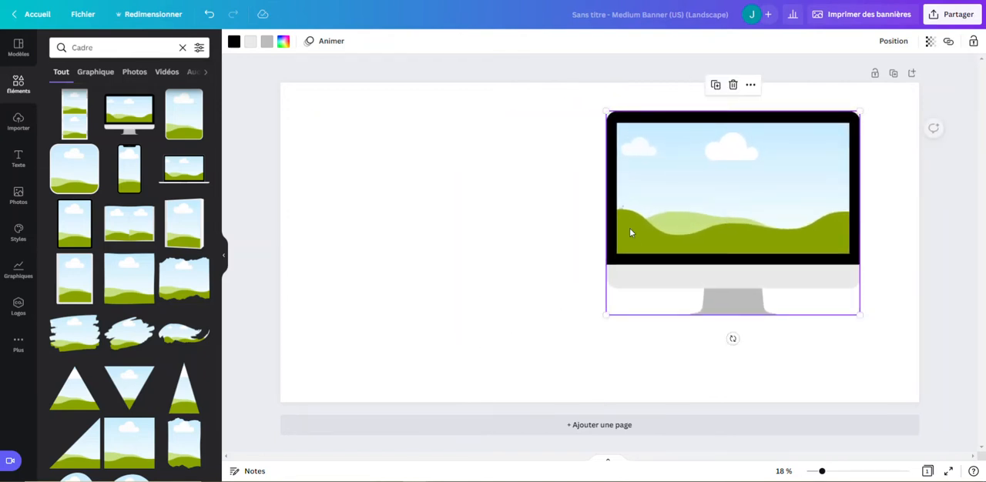
{"action": "left_click_drag", "start_coordinate": [672, 193], "coordinate": [683, 186]}
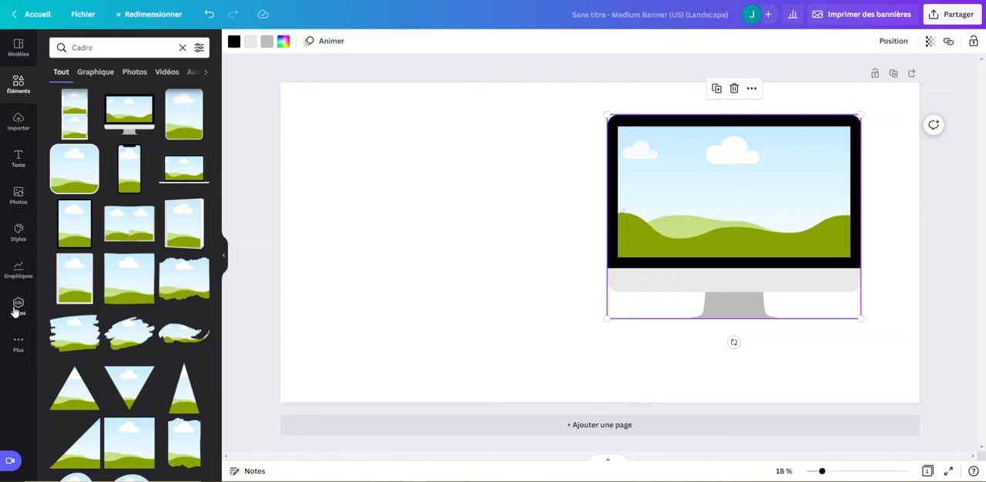
Browse the trending pictures in the photo library for one to use with the monitor frame.
{"action": "left_click", "coordinate": [26, 202]}
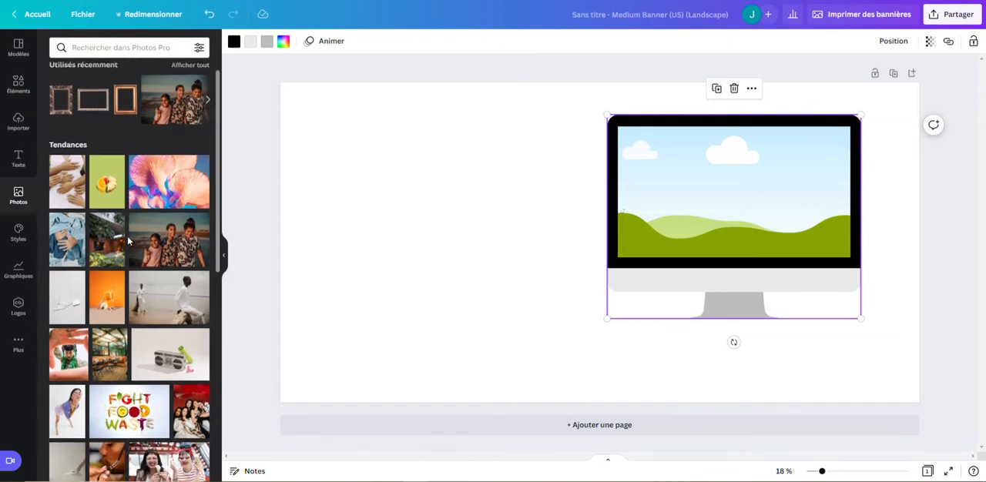
{"action": "scroll", "coordinate": [128, 241], "scroll_direction": "down", "scroll_amount": 5}
{"action": "scroll", "coordinate": [136, 330], "scroll_direction": "down", "scroll_amount": 4}
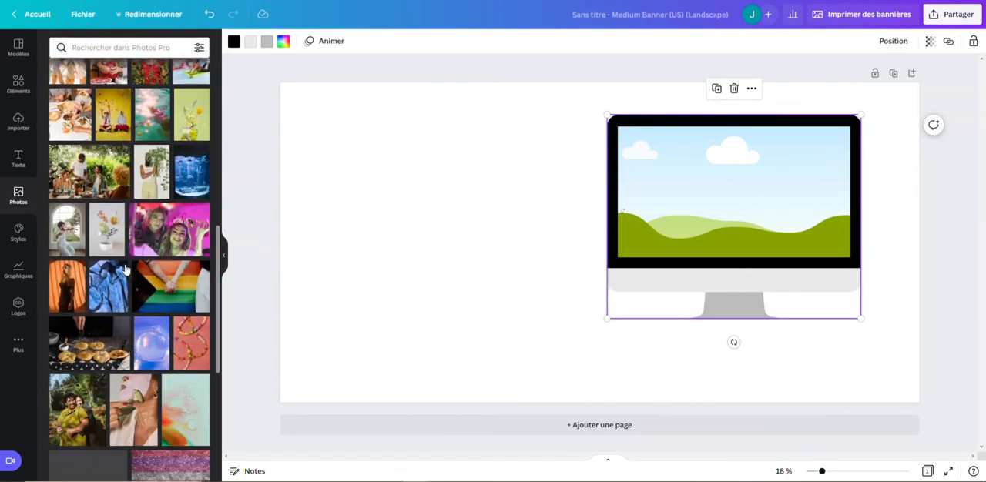
{"action": "scroll", "coordinate": [163, 356], "scroll_direction": "up", "scroll_amount": 4}
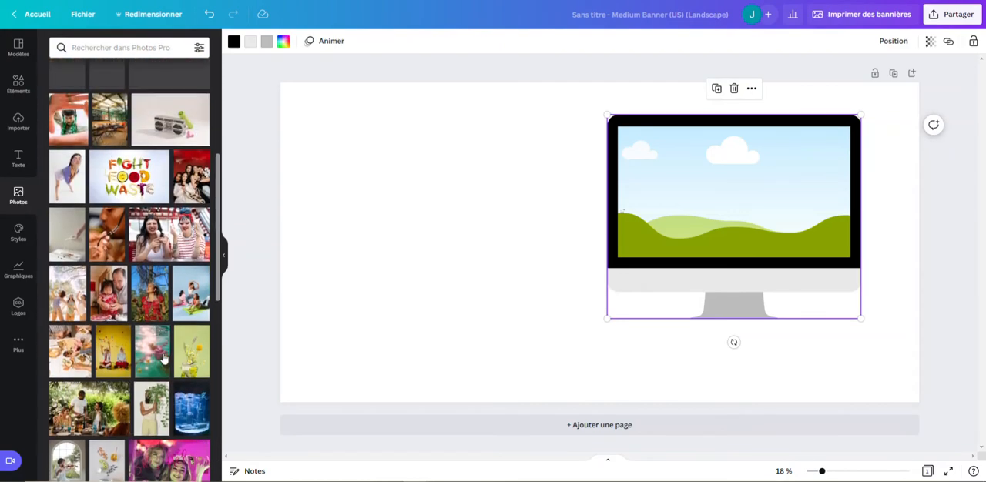
{"action": "scroll", "coordinate": [163, 358], "scroll_direction": "up", "scroll_amount": 2}
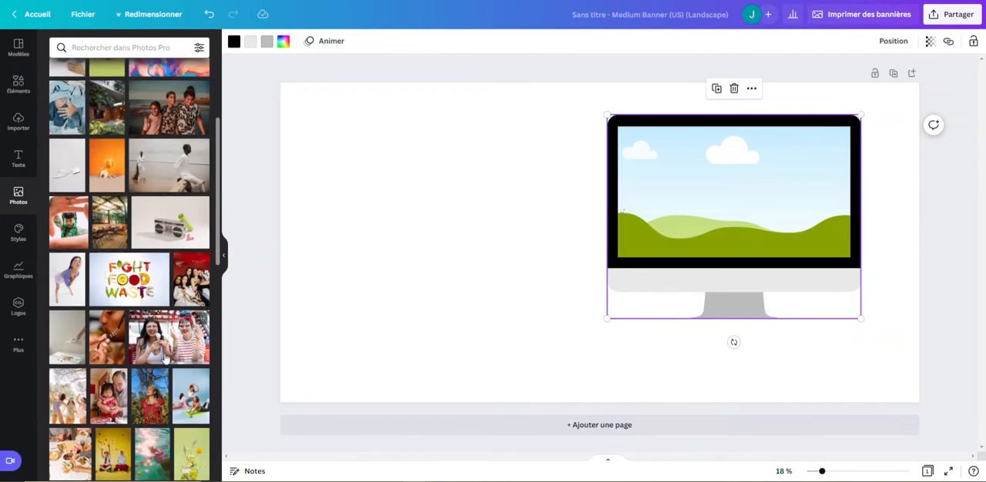
{"action": "scroll", "coordinate": [139, 328], "scroll_direction": "up", "scroll_amount": 3}
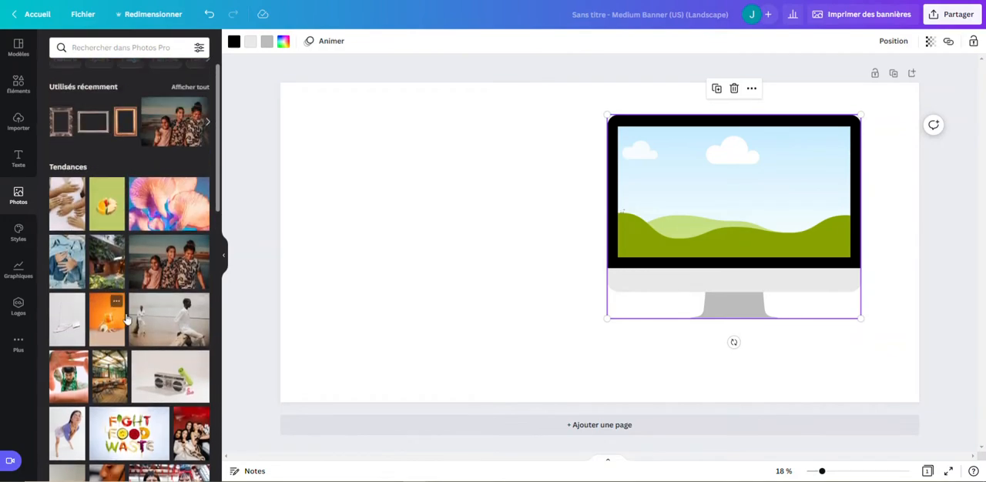
{"action": "scroll", "coordinate": [142, 304], "scroll_direction": "down", "scroll_amount": 3}
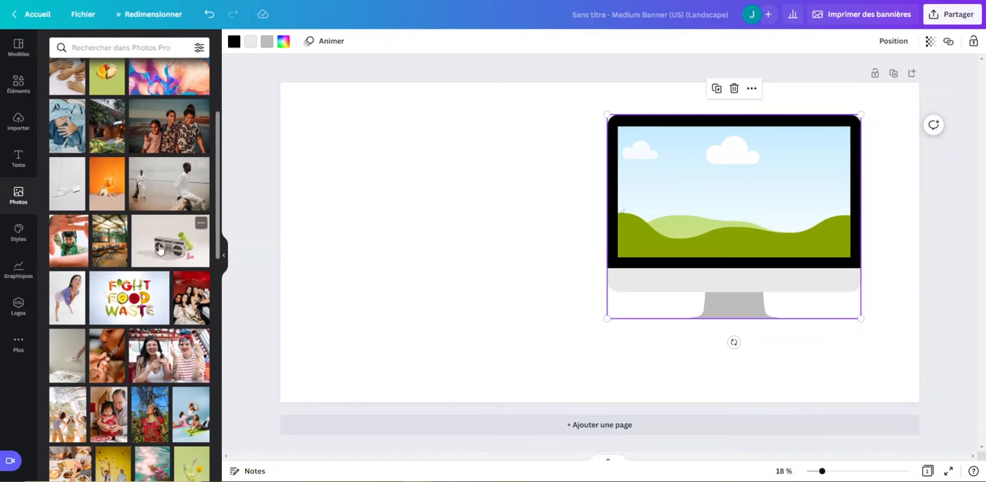
Try the radio-cassette photo as the banner's background and undo it.
{"action": "left_click_drag", "start_coordinate": [159, 248], "coordinate": [308, 211]}
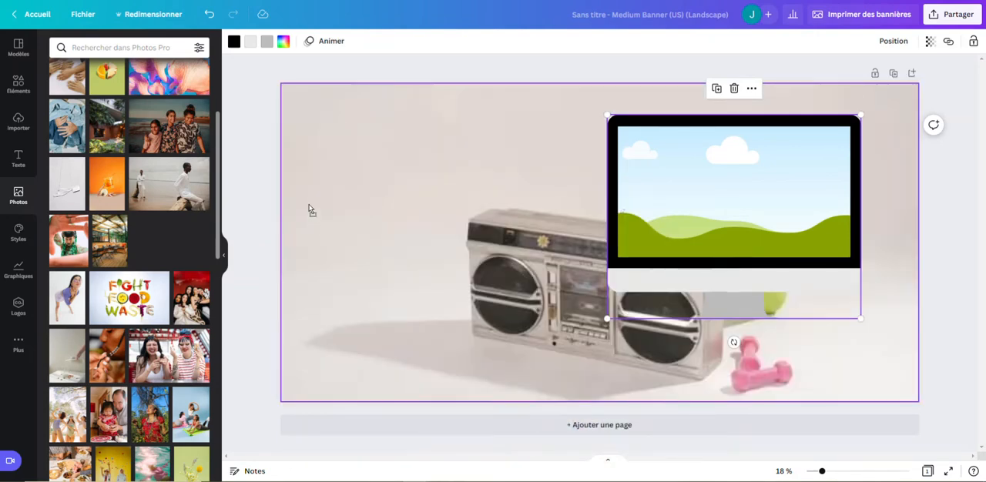
{"action": "left_click", "coordinate": [530, 168]}
{"action": "left_click", "coordinate": [903, 96]}
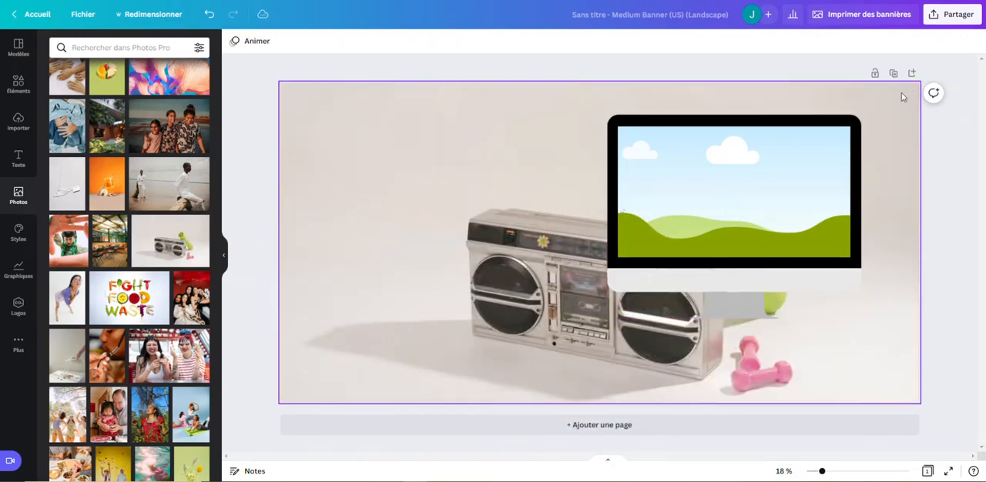
{"action": "left_click", "coordinate": [377, 262]}
{"action": "right_click", "coordinate": [377, 258]}
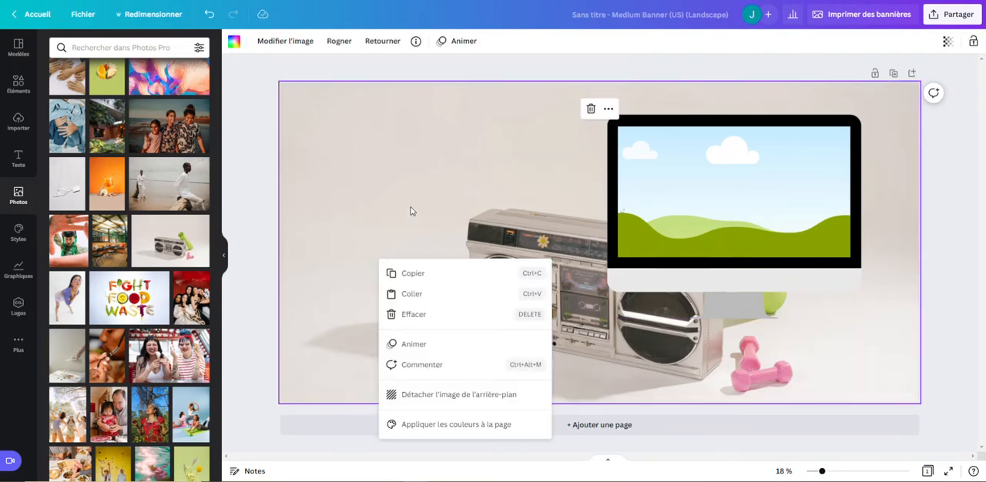
{"action": "left_click_drag", "start_coordinate": [405, 150], "coordinate": [460, 213]}
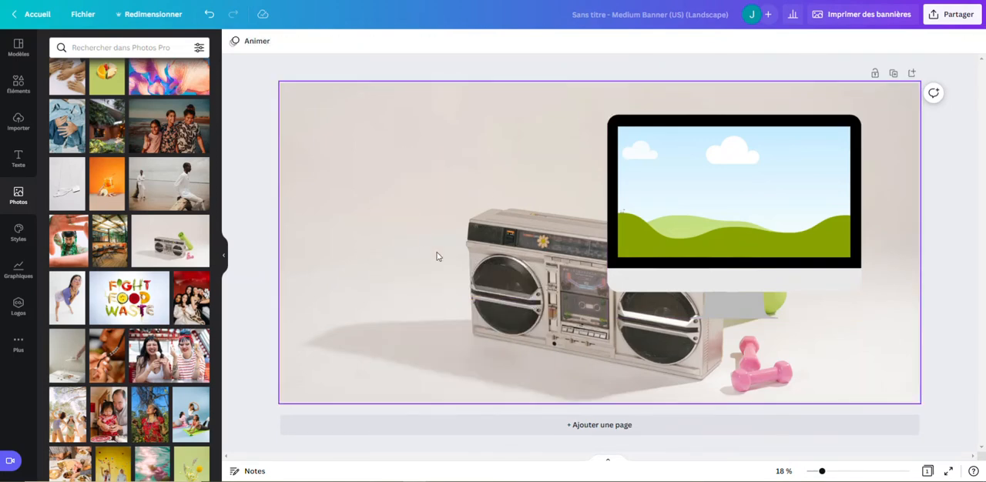
{"action": "left_click", "coordinate": [209, 13]}
Fill the monitor frame with the trending photo of three people standing by the sea.
{"action": "left_click_drag", "start_coordinate": [645, 205], "coordinate": [642, 212]}
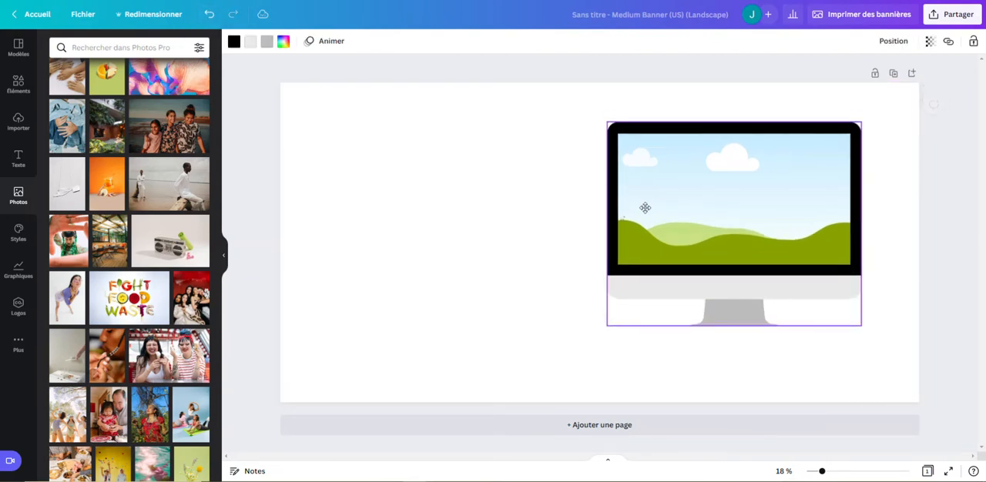
{"action": "scroll", "coordinate": [85, 226], "scroll_direction": "up", "scroll_amount": 1}
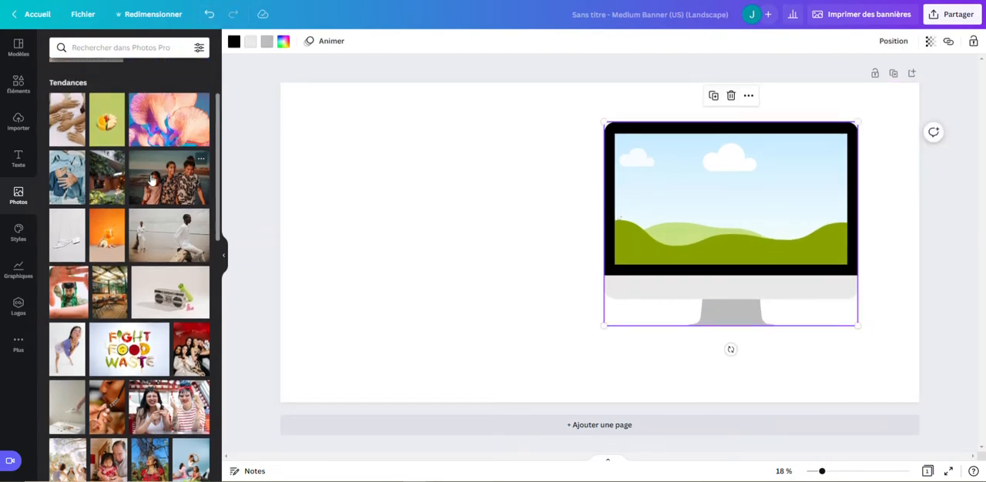
{"action": "left_click_drag", "start_coordinate": [152, 182], "coordinate": [526, 191]}
Enlarge the photo-filled monitor to about three quarters of the page height and centre it on the banner.
{"action": "left_click", "coordinate": [539, 251]}
{"action": "left_click_drag", "start_coordinate": [712, 128], "coordinate": [781, 123]}
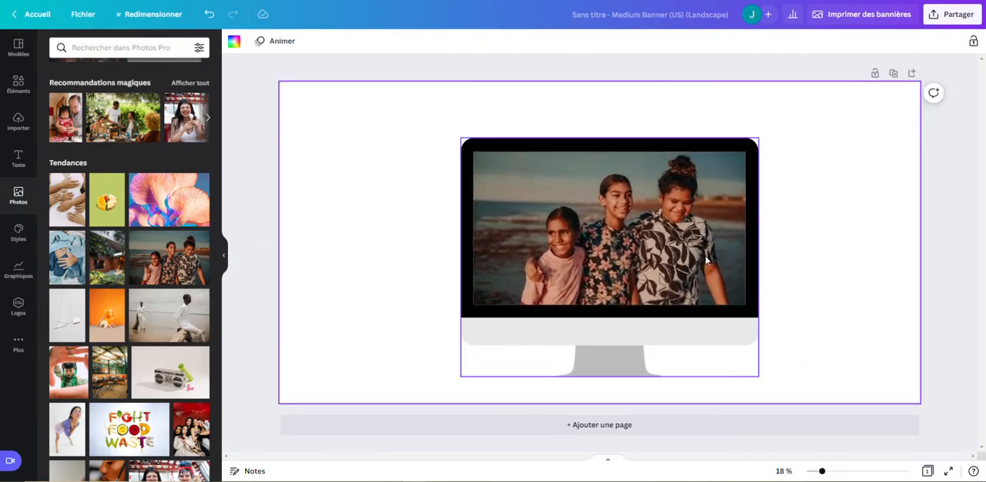
{"action": "left_click_drag", "start_coordinate": [704, 255], "coordinate": [702, 239]}
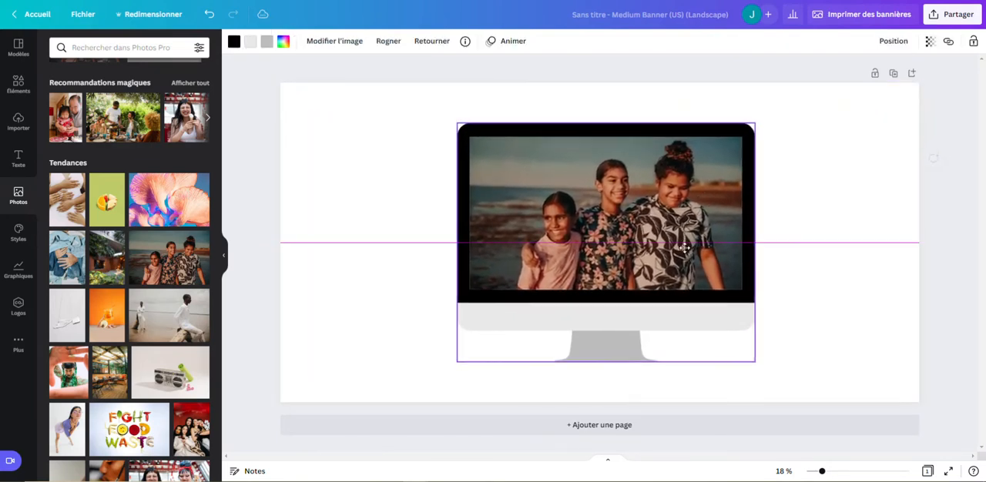
Search the photo library for "immobilier".
{"action": "left_click", "coordinate": [115, 49]}
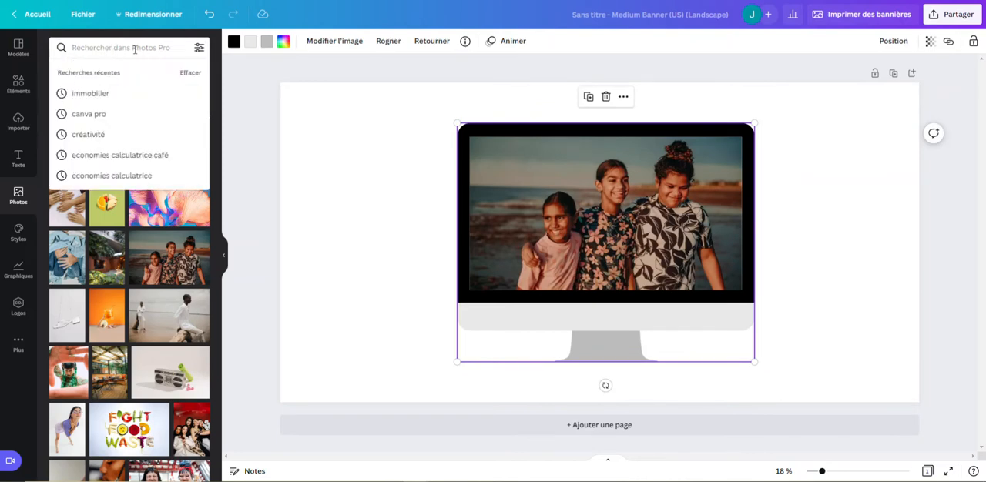
{"action": "left_click", "coordinate": [127, 52]}
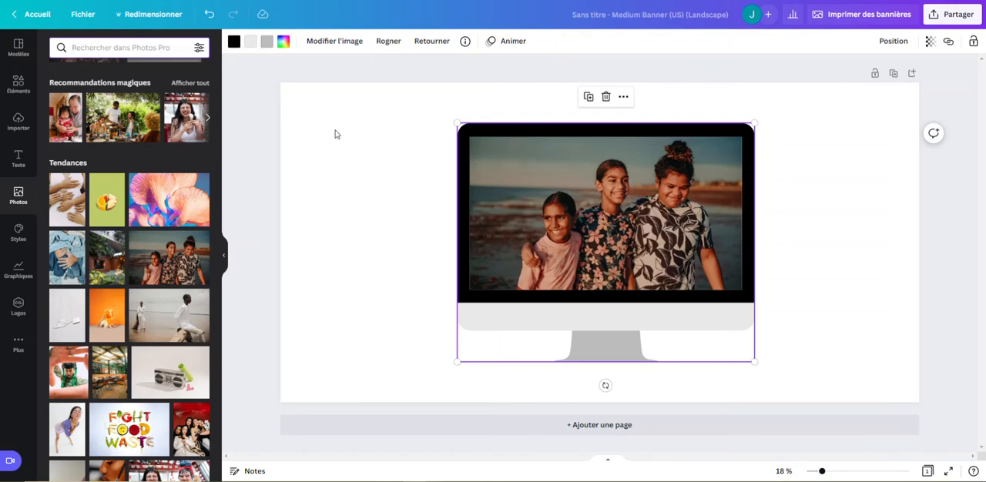
{"action": "type", "text": "immobil"}
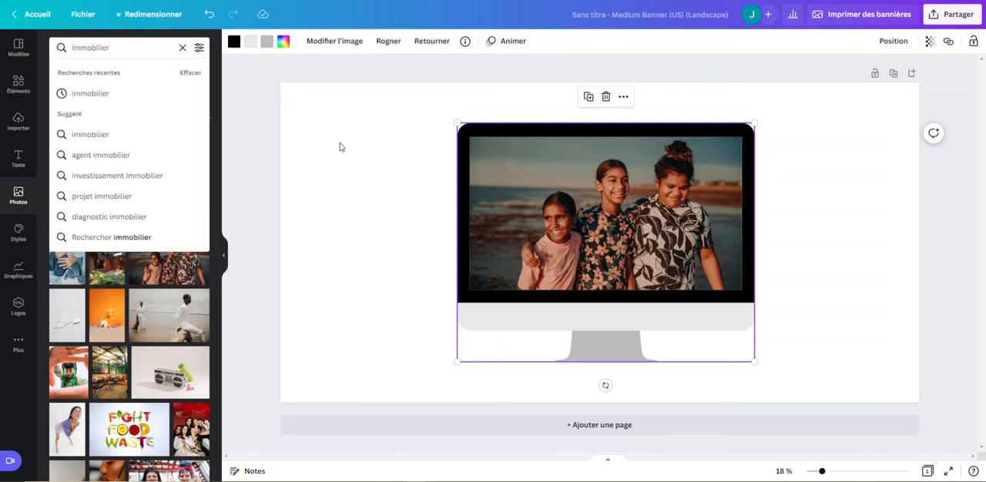
{"action": "type", "text": "ier"}
{"action": "left_click", "coordinate": [92, 94]}
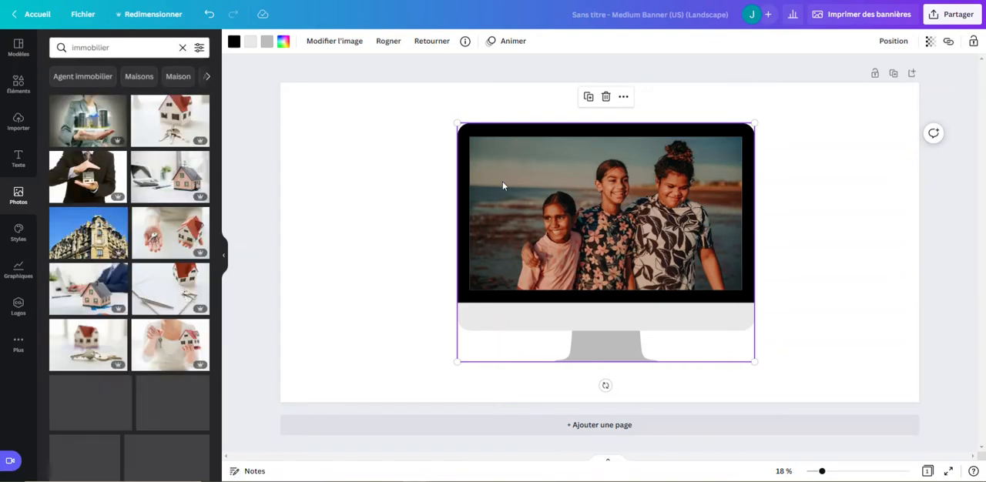
Delete the photo-filled monitor from the banner and undo the deletion.
{"action": "right_click", "coordinate": [597, 201]}
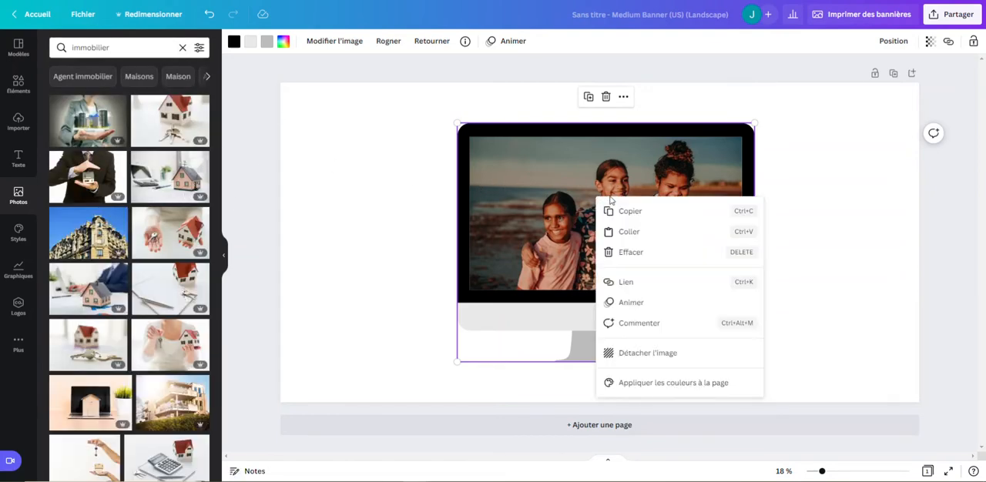
{"action": "left_click", "coordinate": [630, 252]}
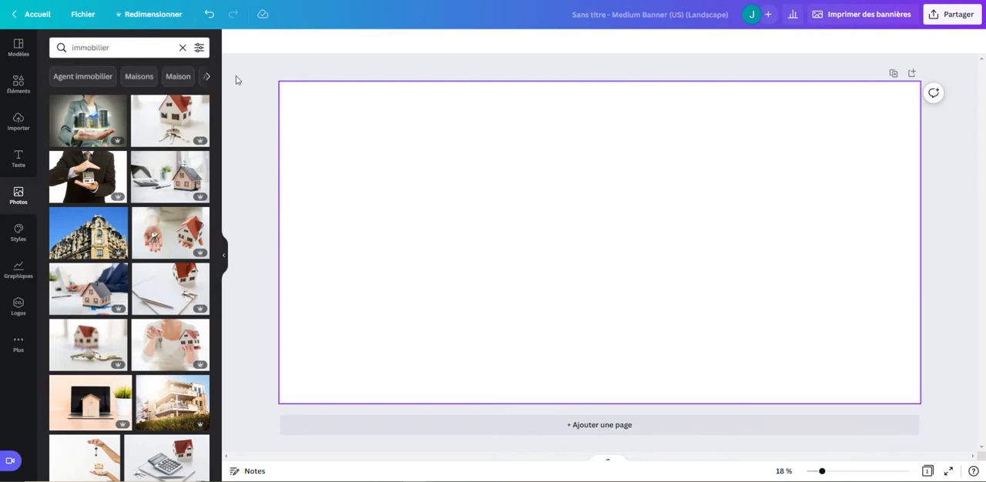
{"action": "left_click", "coordinate": [209, 14]}
Try to detach the photo of three people from the monitor frame, and shift the monitor towards the page's right side.
{"action": "left_click_drag", "start_coordinate": [577, 196], "coordinate": [607, 195]}
{"action": "left_click", "coordinate": [650, 97]}
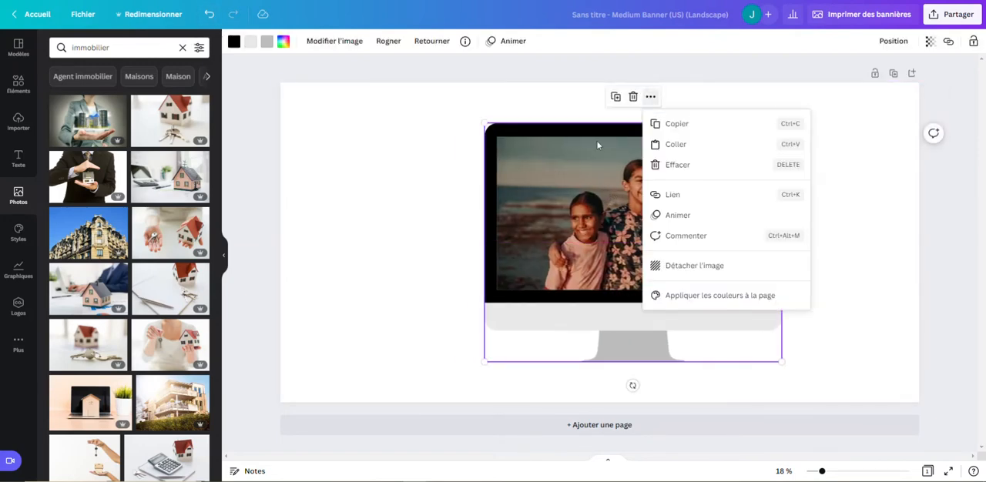
{"action": "right_click", "coordinate": [548, 207]}
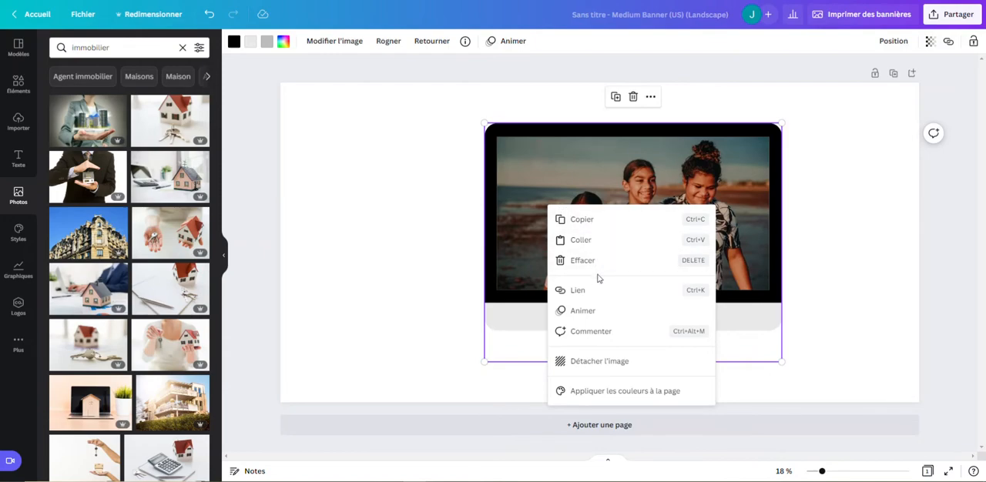
{"action": "left_click", "coordinate": [575, 363]}
{"action": "left_click_drag", "start_coordinate": [700, 238], "coordinate": [703, 218]}
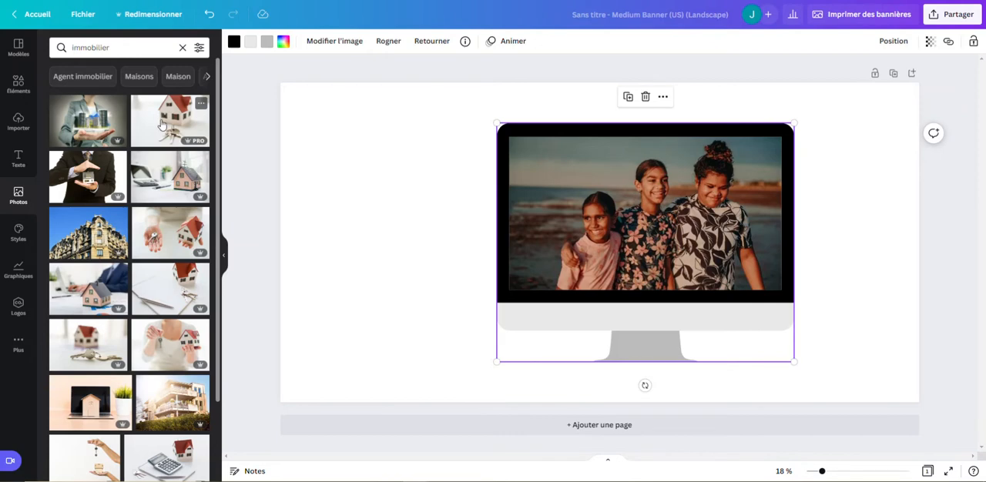
Replace the monitor frame's photo with the one of the red-roofed model house and keys, and move the monitor near the page centre.
{"action": "left_click_drag", "start_coordinate": [160, 123], "coordinate": [541, 192]}
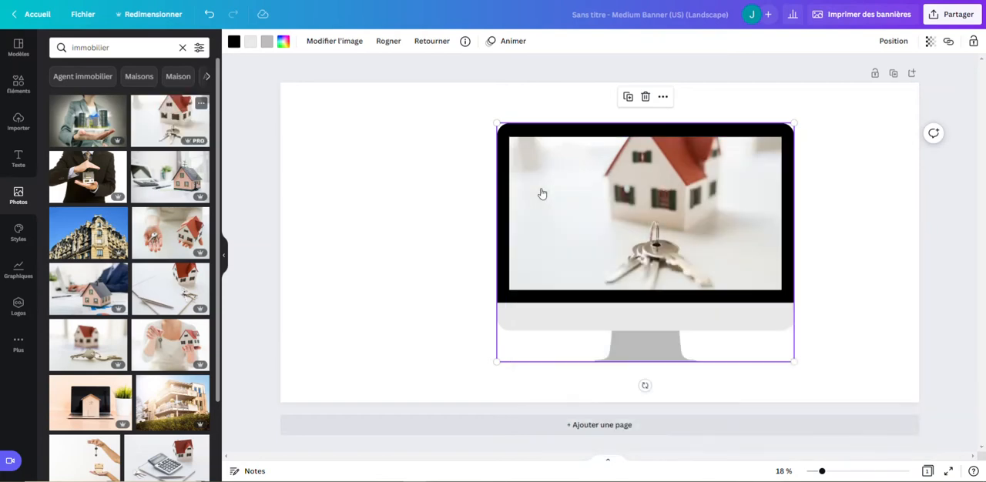
{"action": "left_click", "coordinate": [403, 236]}
{"action": "left_click_drag", "start_coordinate": [751, 264], "coordinate": [732, 213]}
{"action": "left_click", "coordinate": [819, 223]}
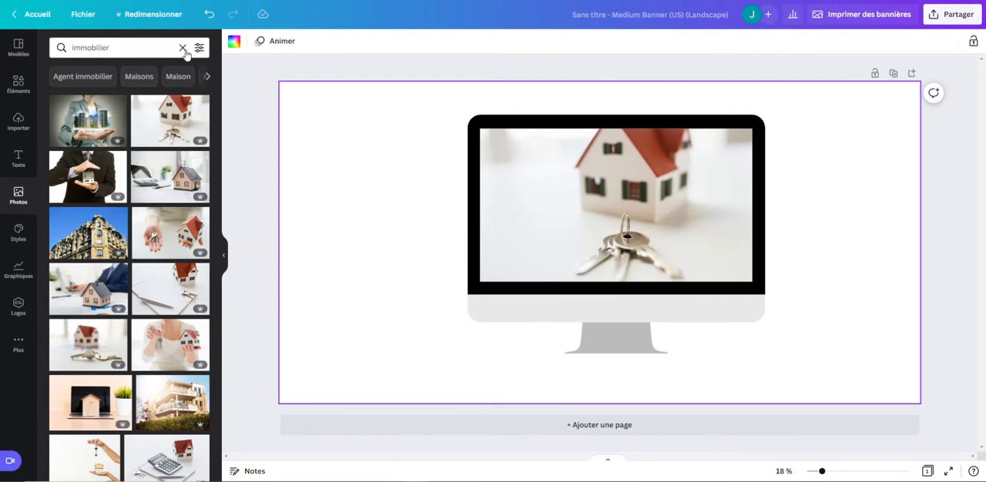
Add a second page to the design and clear the photo library search.
{"action": "left_click", "coordinate": [625, 425]}
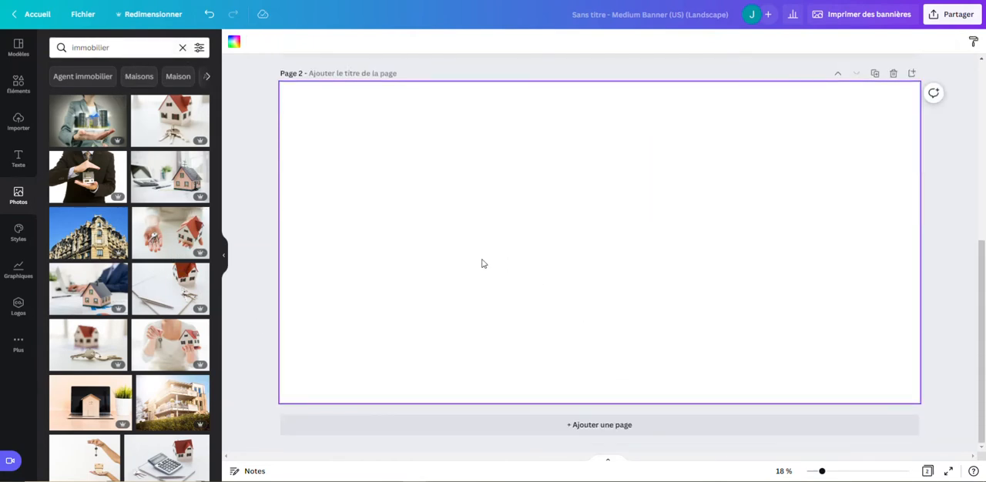
{"action": "left_click", "coordinate": [183, 48]}
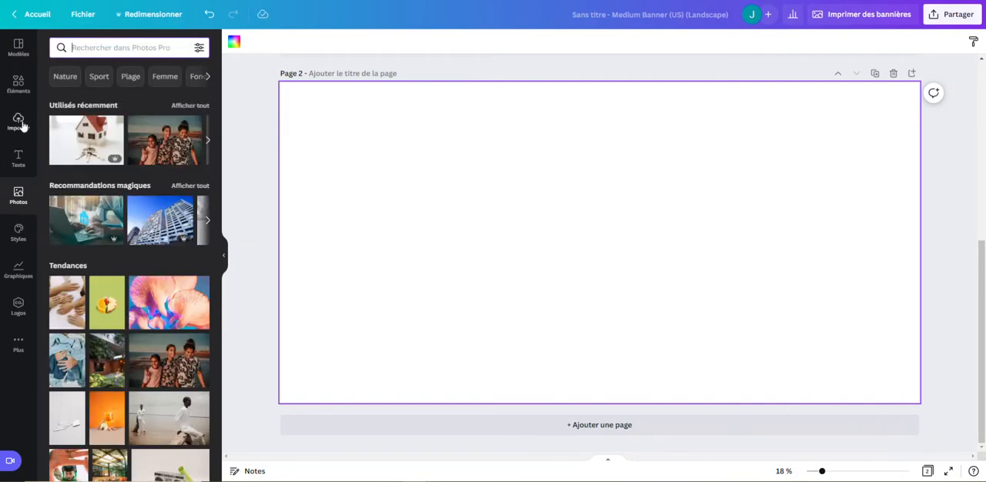
Place the orange round frame with one pointed corner from the "Cadre" element results on page 2.
{"action": "left_click", "coordinate": [21, 83]}
{"action": "scroll", "coordinate": [129, 222], "scroll_direction": "down", "scroll_amount": 1}
{"action": "scroll", "coordinate": [130, 222], "scroll_direction": "down", "scroll_amount": 3}
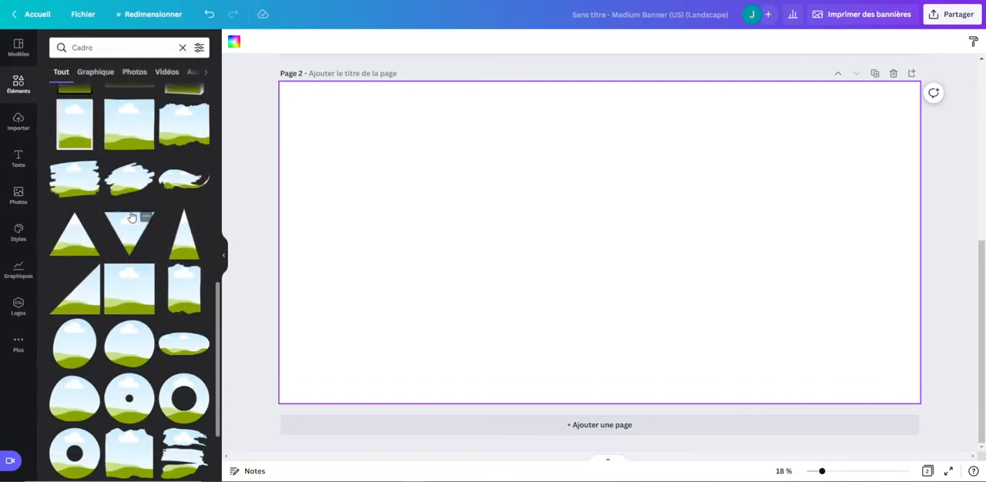
{"action": "scroll", "coordinate": [96, 182], "scroll_direction": "down", "scroll_amount": 3}
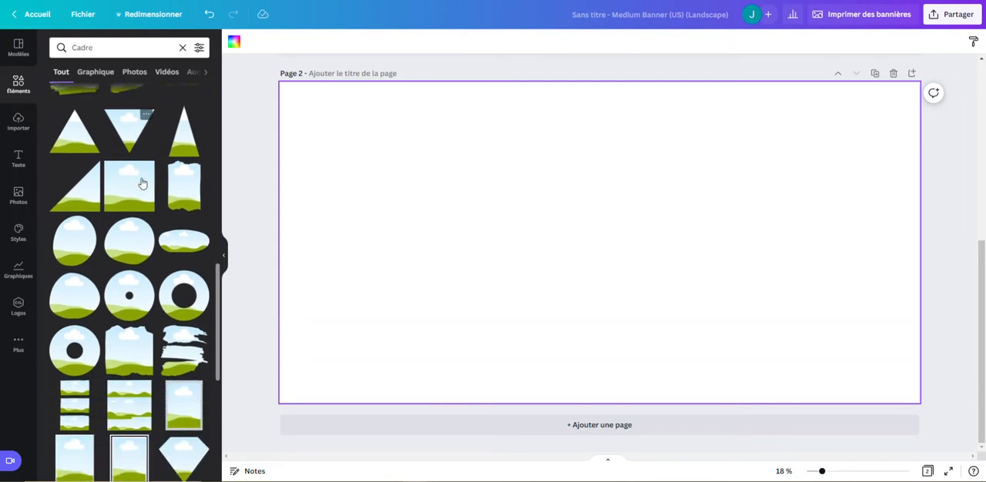
{"action": "scroll", "coordinate": [173, 231], "scroll_direction": "down", "scroll_amount": 2}
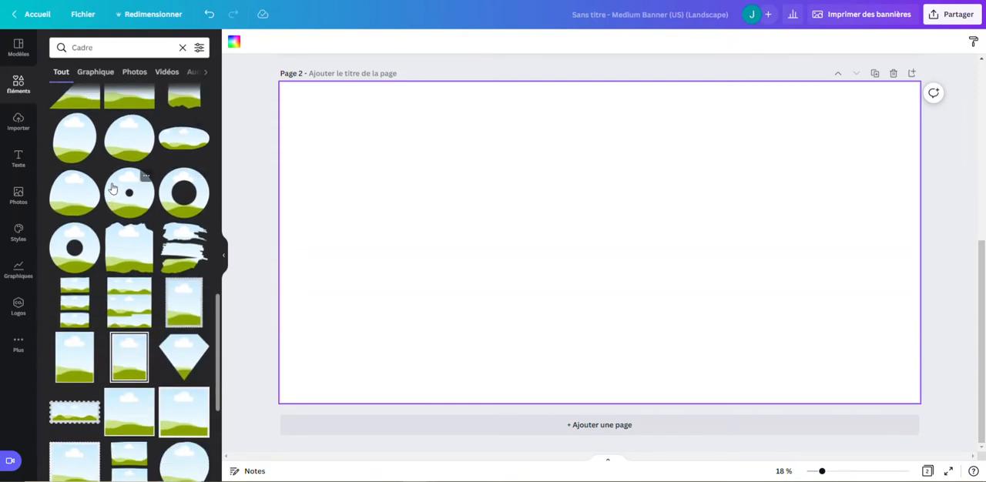
{"action": "scroll", "coordinate": [112, 188], "scroll_direction": "down", "scroll_amount": 3}
{"action": "scroll", "coordinate": [112, 188], "scroll_direction": "down", "scroll_amount": 3}
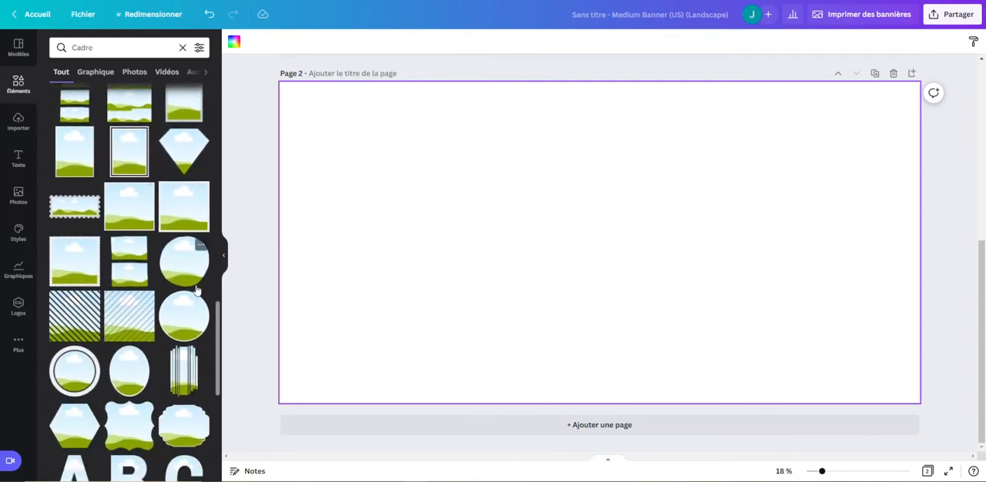
{"action": "scroll", "coordinate": [197, 290], "scroll_direction": "down", "scroll_amount": 4}
{"action": "scroll", "coordinate": [154, 274], "scroll_direction": "down", "scroll_amount": 3}
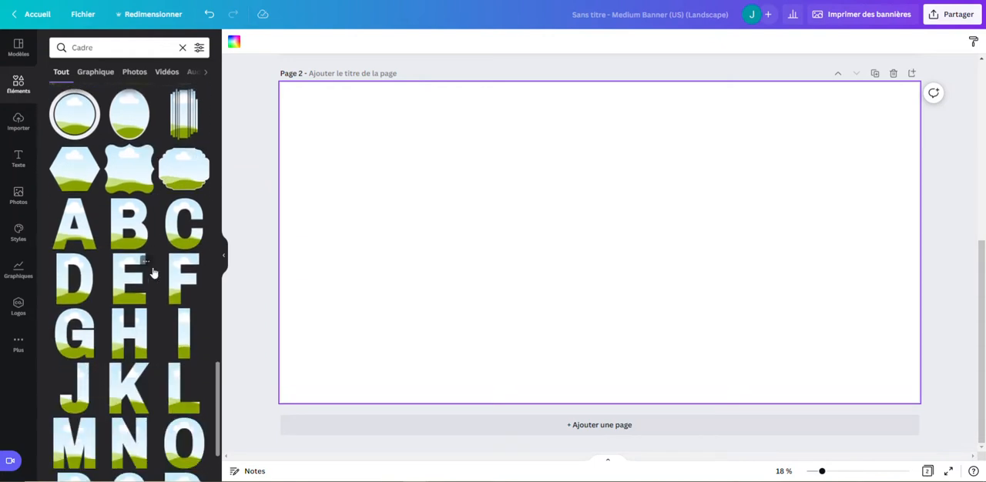
{"action": "scroll", "coordinate": [146, 266], "scroll_direction": "down", "scroll_amount": 9}
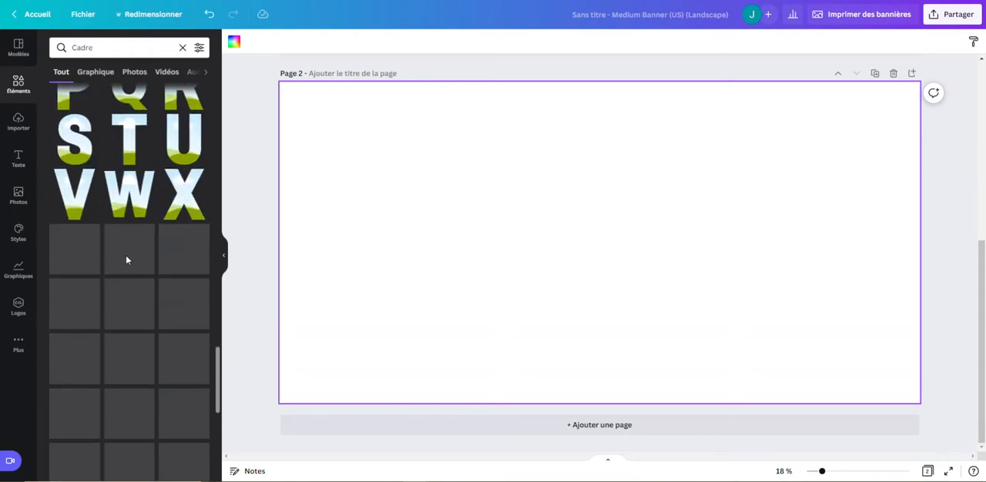
{"action": "scroll", "coordinate": [126, 255], "scroll_direction": "up", "scroll_amount": 3}
{"action": "scroll", "coordinate": [124, 243], "scroll_direction": "down", "scroll_amount": 3}
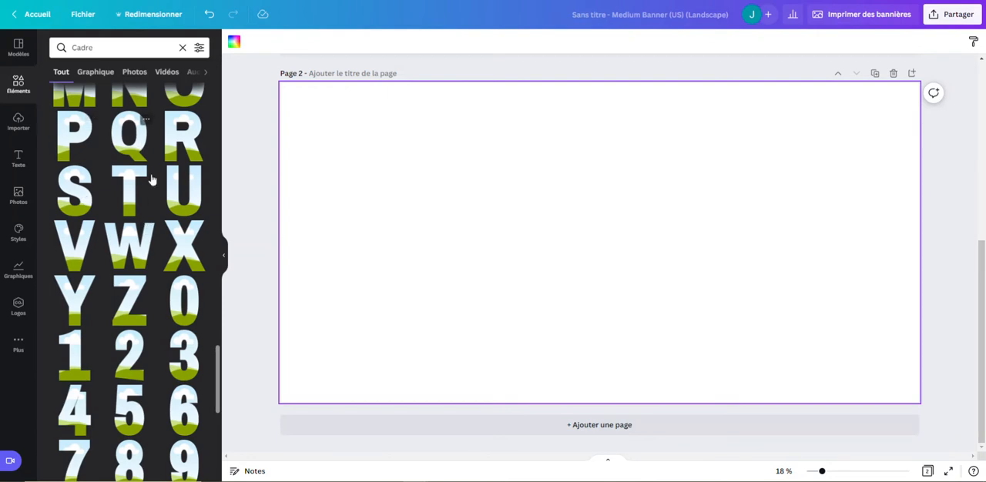
{"action": "scroll", "coordinate": [106, 222], "scroll_direction": "down", "scroll_amount": 7}
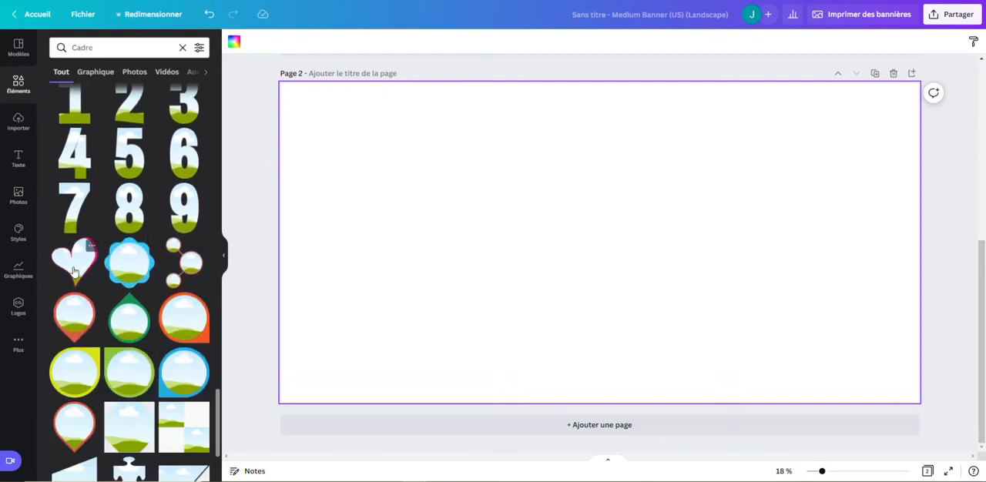
{"action": "scroll", "coordinate": [74, 271], "scroll_direction": "down", "scroll_amount": 3}
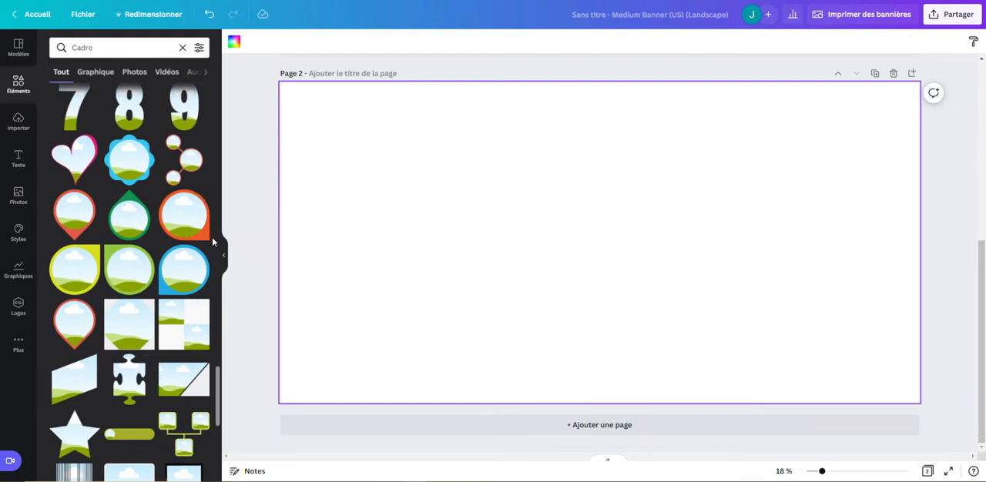
{"action": "scroll", "coordinate": [212, 242], "scroll_direction": "down", "scroll_amount": 3}
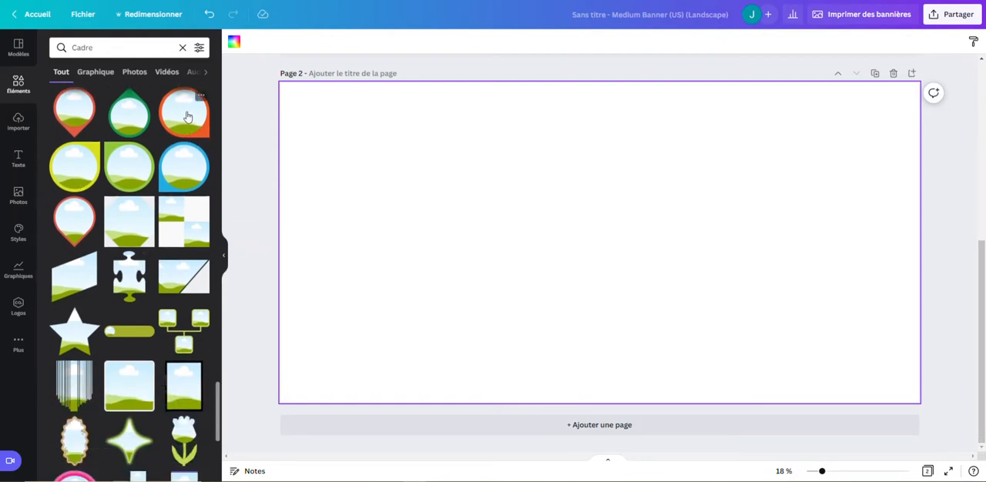
{"action": "left_click_drag", "start_coordinate": [187, 115], "coordinate": [521, 170]}
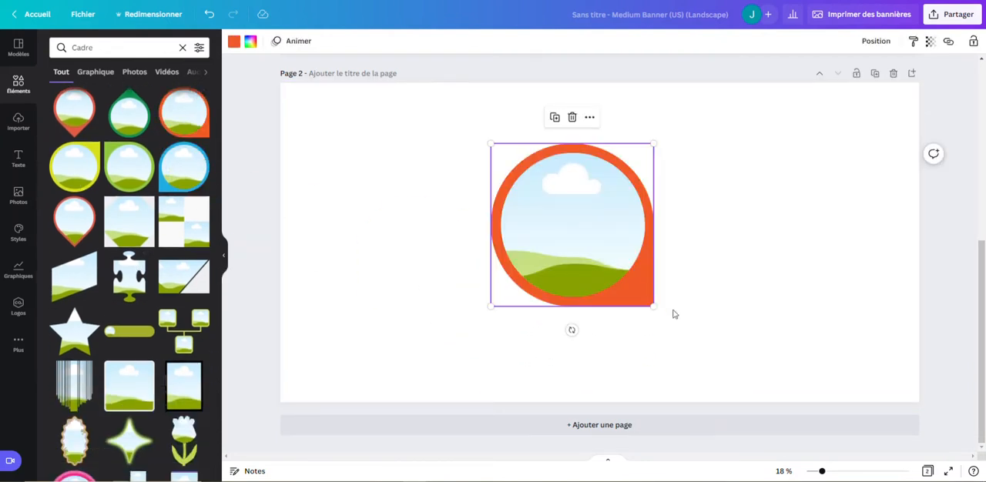
Enlarge the orange frame to about two thirds of the page height and centre it on page 2.
{"action": "left_click_drag", "start_coordinate": [654, 307], "coordinate": [698, 327]}
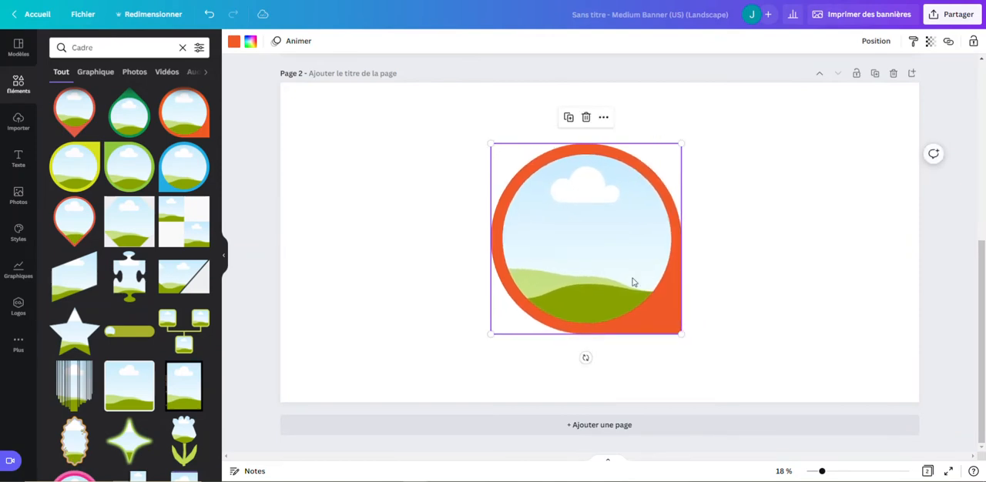
{"action": "mouse_move", "coordinate": [630, 279]}
{"action": "left_mouse_down"}
{"action": "mouse_move", "coordinate": [627, 262]}
{"action": "mouse_move", "coordinate": [643, 270]}
{"action": "left_mouse_up"}
{"action": "left_click_drag", "start_coordinate": [693, 324], "coordinate": [715, 345]}
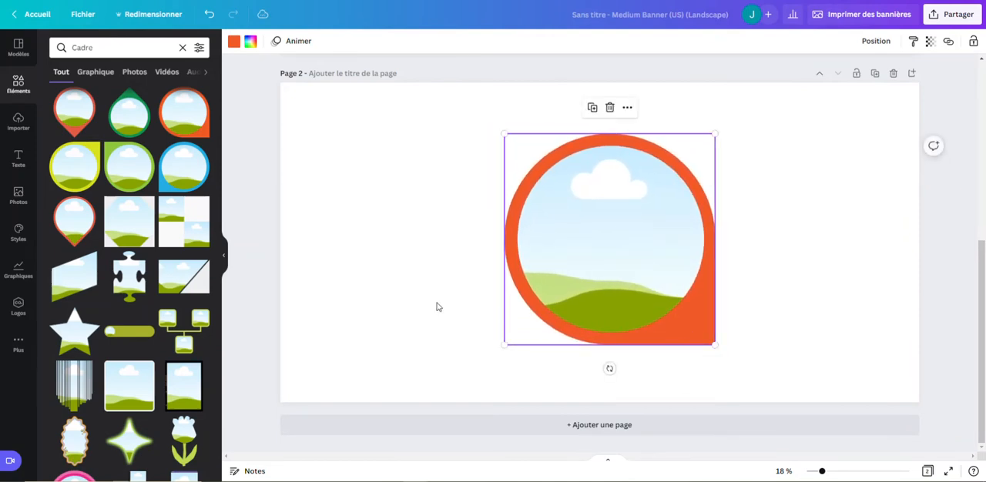
{"action": "left_click", "coordinate": [447, 287]}
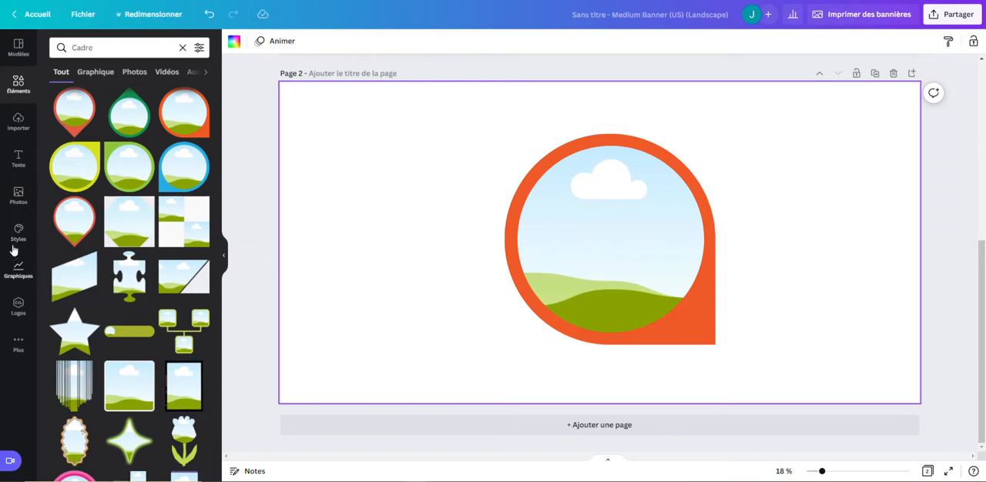
Look through the photo library, the additional Canva apps and the imported images as sources for filling the frame.
{"action": "left_click", "coordinate": [17, 199]}
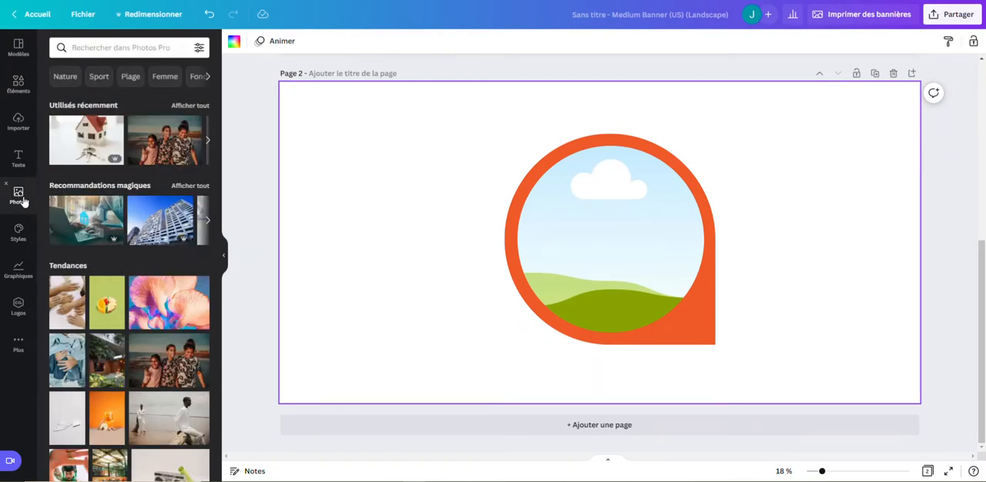
{"action": "scroll", "coordinate": [124, 357], "scroll_direction": "down", "scroll_amount": 1}
{"action": "scroll", "coordinate": [124, 356], "scroll_direction": "down", "scroll_amount": 3}
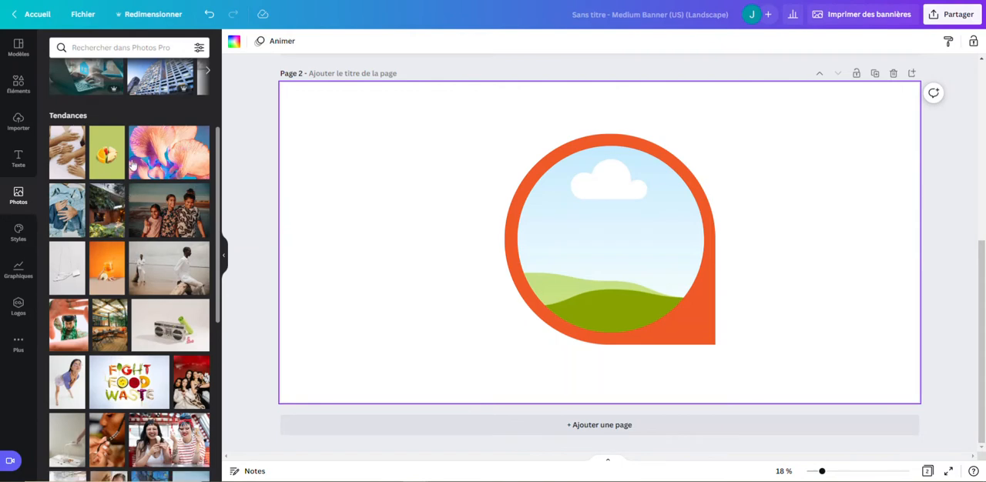
{"action": "scroll", "coordinate": [132, 320], "scroll_direction": "down", "scroll_amount": 2}
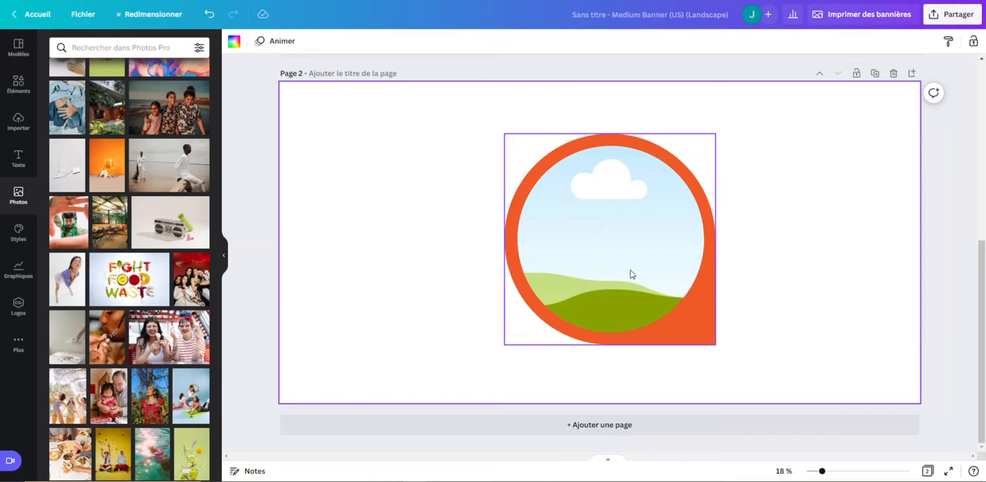
{"action": "scroll", "coordinate": [98, 291], "scroll_direction": "up", "scroll_amount": 3}
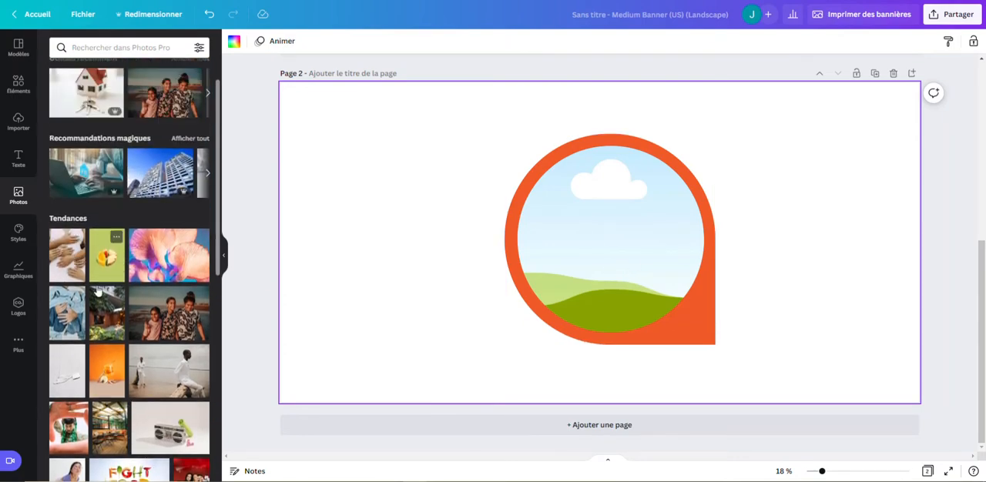
{"action": "left_click", "coordinate": [20, 346]}
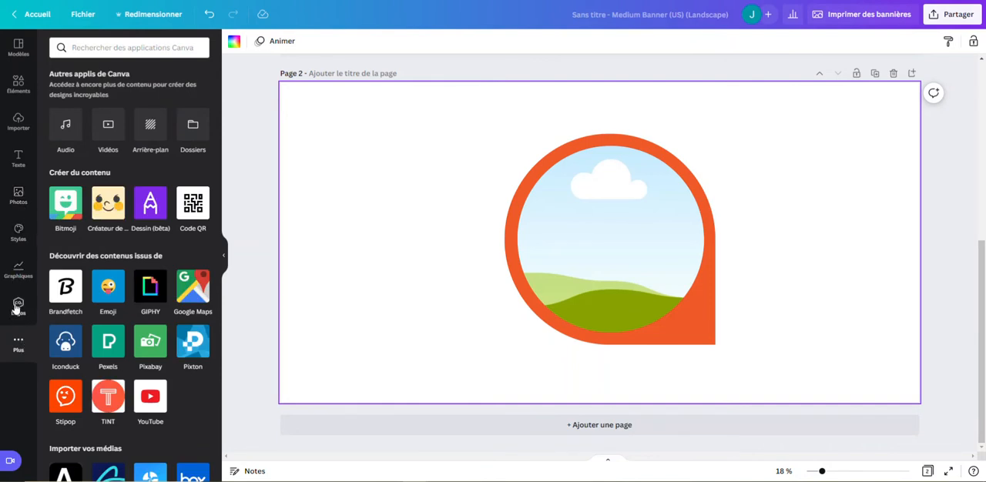
{"action": "left_click", "coordinate": [17, 122]}
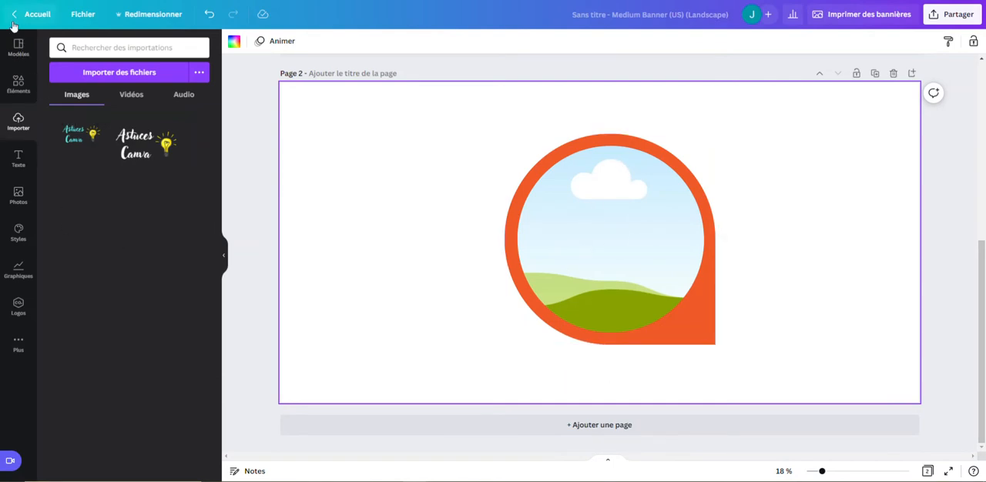
{"action": "left_click", "coordinate": [19, 86]}
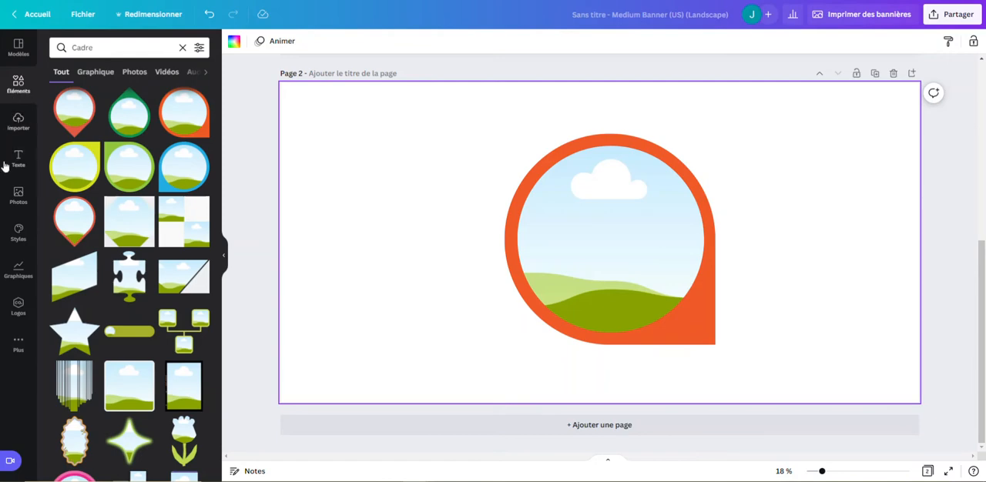
Fill the orange frame with the trending photo of two people embracing outdoors and shift it slightly up and left on the page.
{"action": "left_click", "coordinate": [18, 194]}
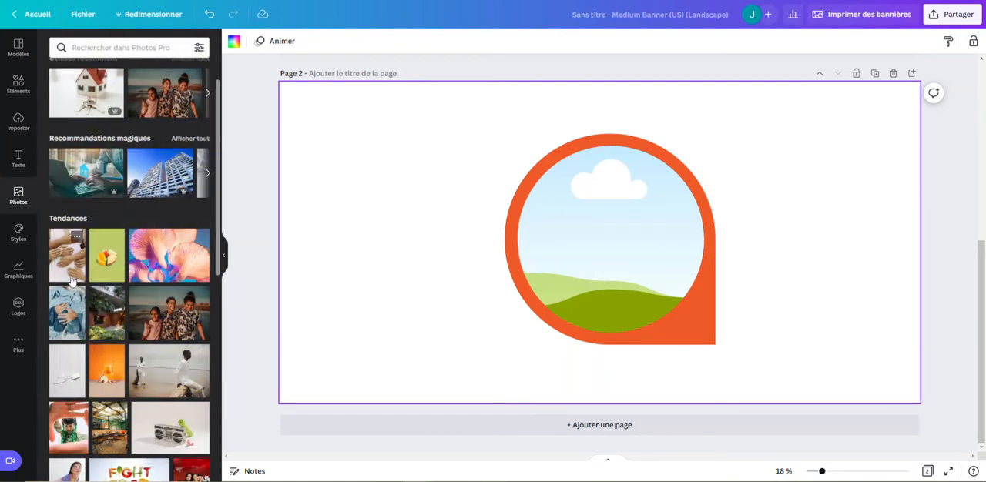
{"action": "scroll", "coordinate": [96, 298], "scroll_direction": "down", "scroll_amount": 1}
{"action": "scroll", "coordinate": [96, 298], "scroll_direction": "down", "scroll_amount": 3}
{"action": "scroll", "coordinate": [92, 285], "scroll_direction": "down", "scroll_amount": 1}
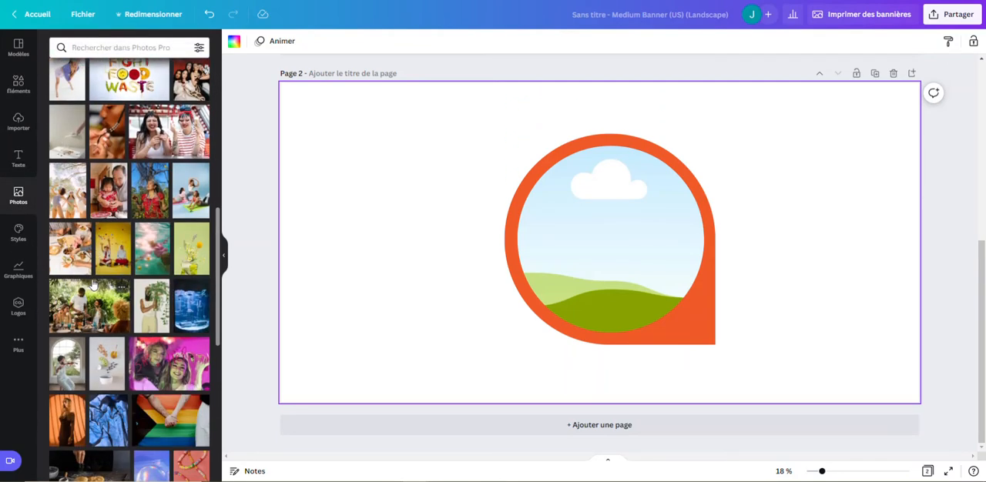
{"action": "scroll", "coordinate": [59, 330], "scroll_direction": "down", "scroll_amount": 4}
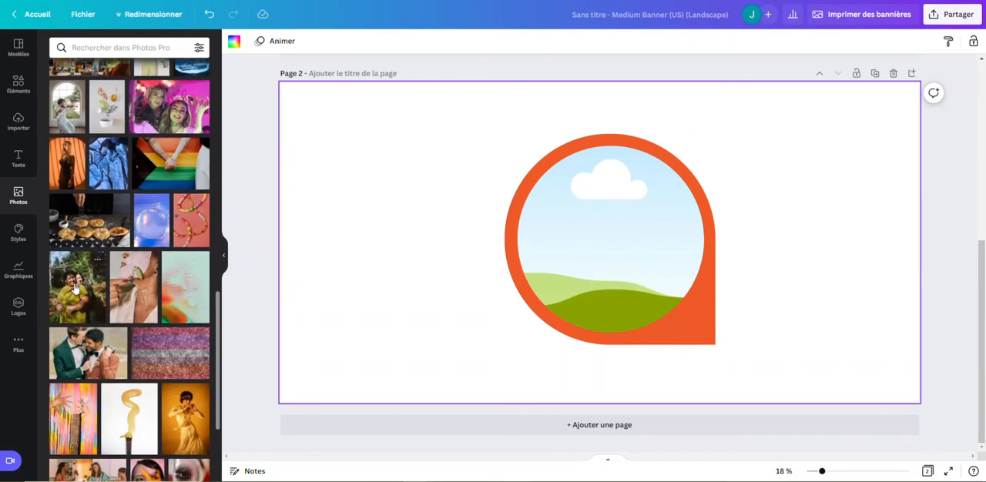
{"action": "left_click_drag", "start_coordinate": [81, 285], "coordinate": [567, 214]}
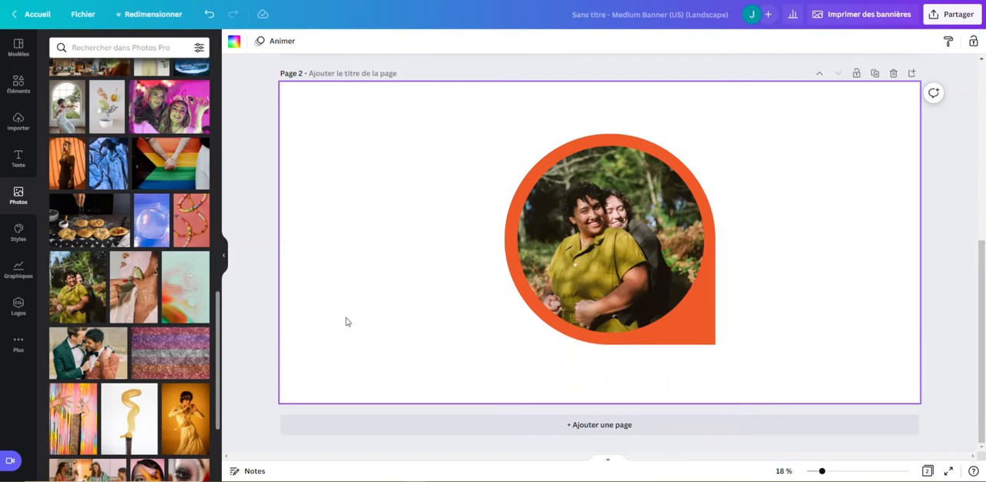
{"action": "left_click", "coordinate": [632, 282]}
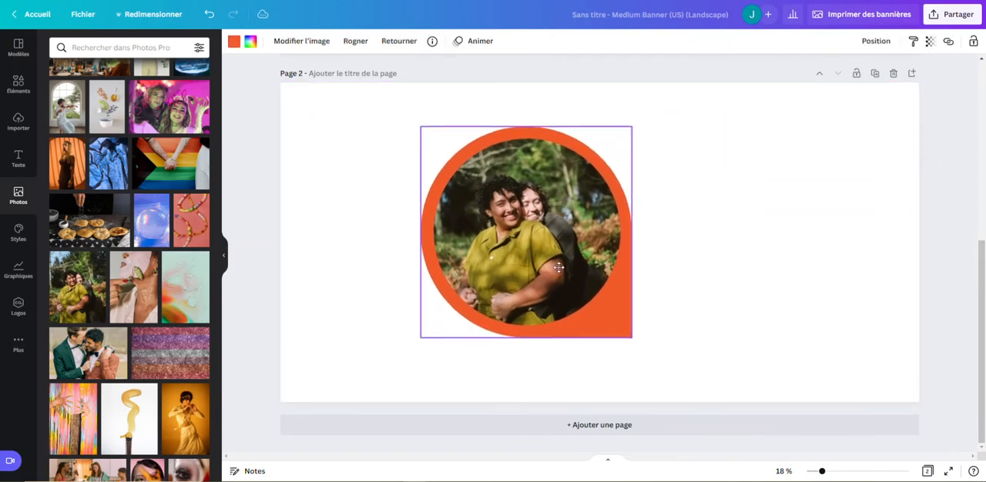
Shift the photo-filled orange frame slightly to the right on page 2 and deselect it.
{"action": "left_click", "coordinate": [736, 282]}
{"action": "left_click_drag", "start_coordinate": [621, 265], "coordinate": [663, 269]}
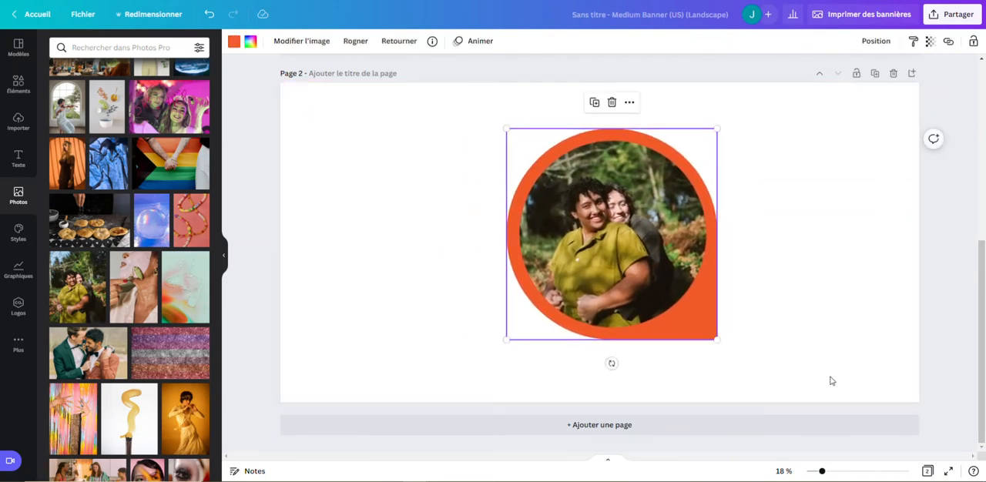
{"action": "left_click", "coordinate": [823, 303]}
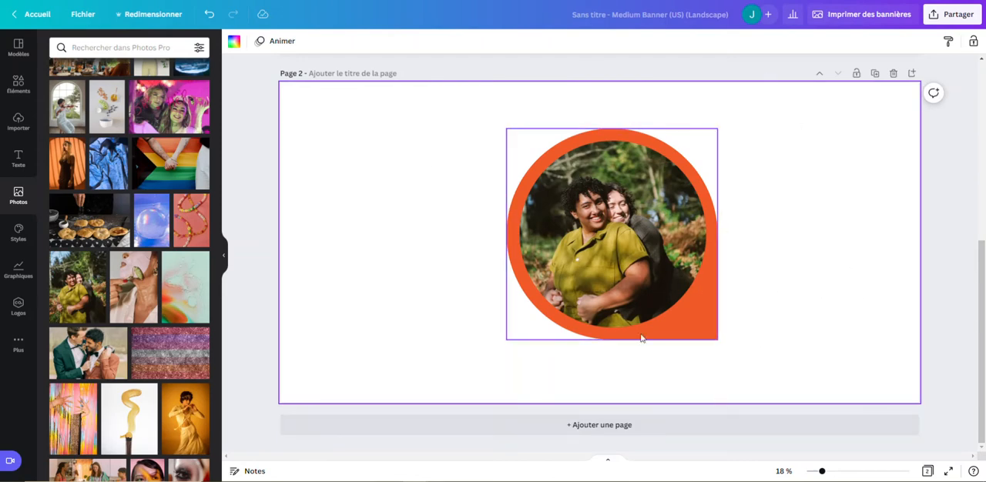
Examine the design's download settings and the available file types without downloading or changing anything.
{"action": "left_click", "coordinate": [950, 15]}
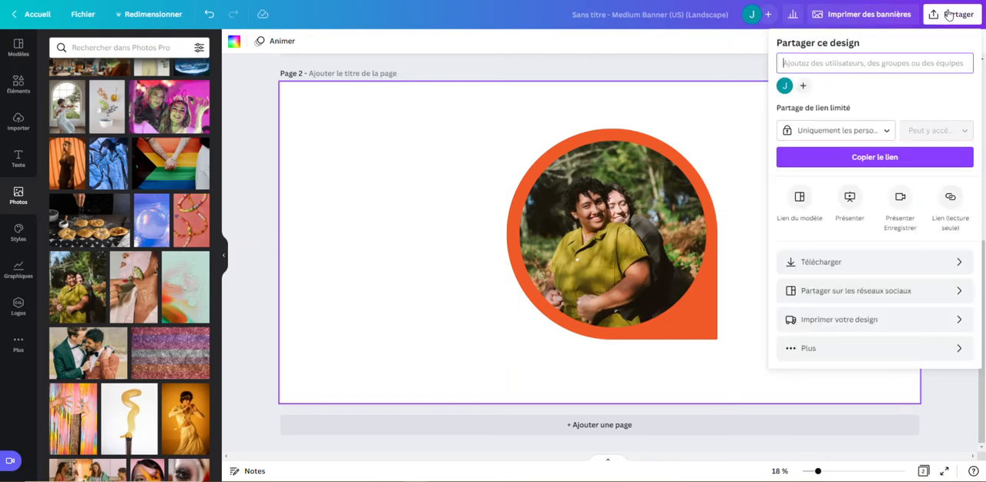
{"action": "left_click", "coordinate": [902, 263]}
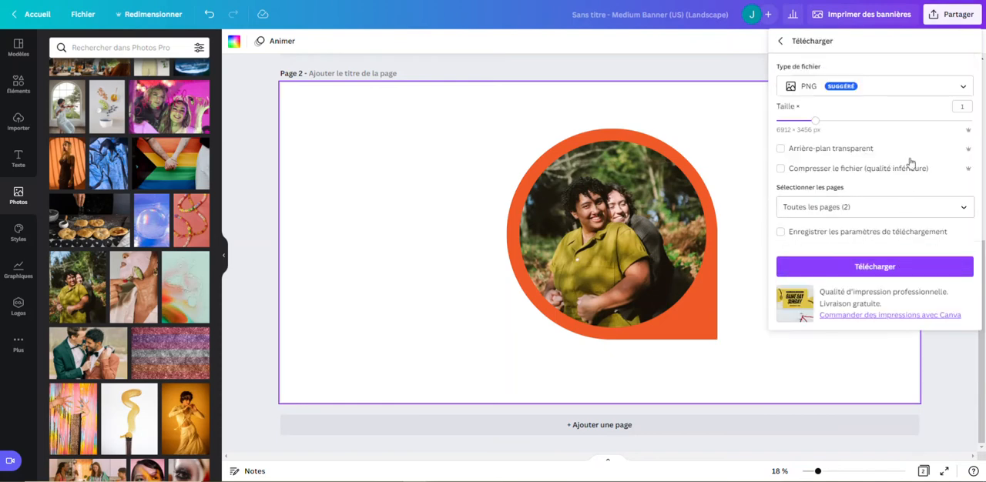
{"action": "left_click", "coordinate": [888, 90]}
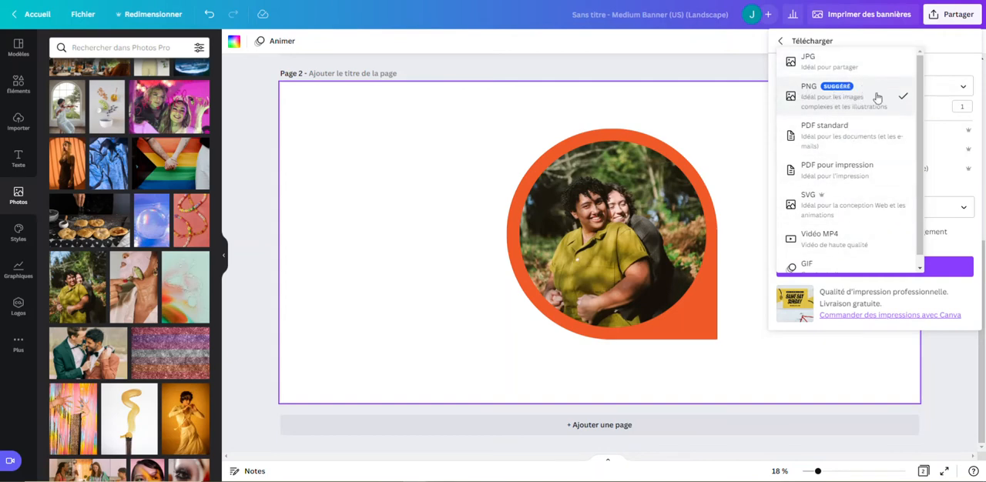
{"action": "left_click", "coordinate": [728, 143]}
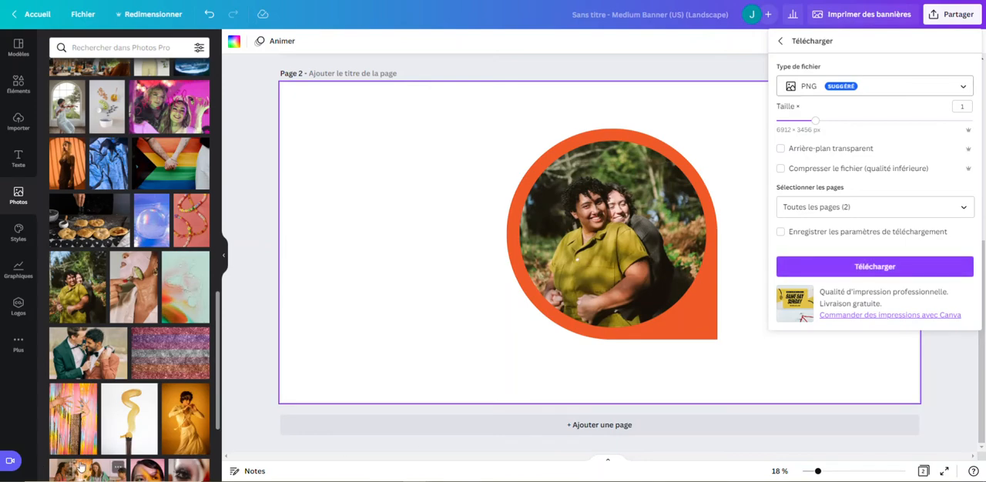
{"action": "left_click", "coordinate": [403, 141]}
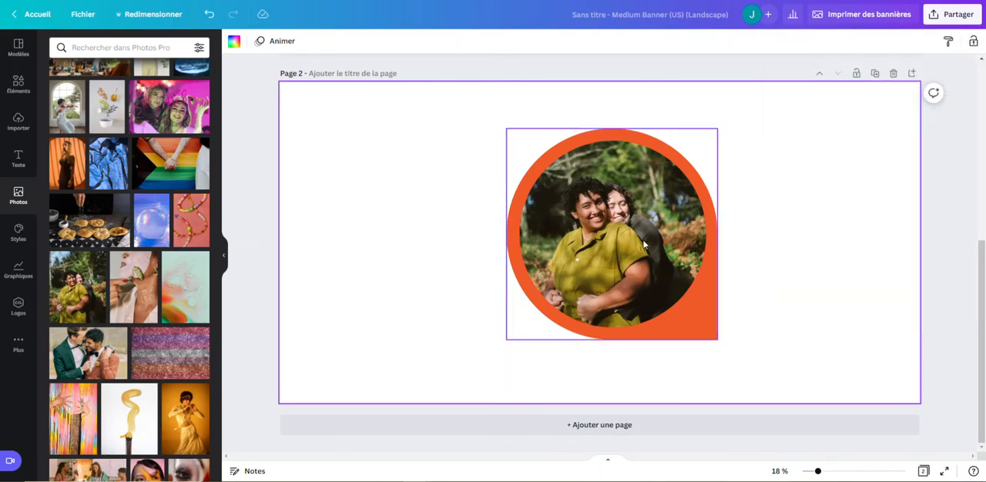
Look through the "Cadre" element results for other frame shapes.
{"action": "scroll", "coordinate": [115, 142], "scroll_direction": "up", "scroll_amount": 6}
{"action": "left_click", "coordinate": [20, 91]}
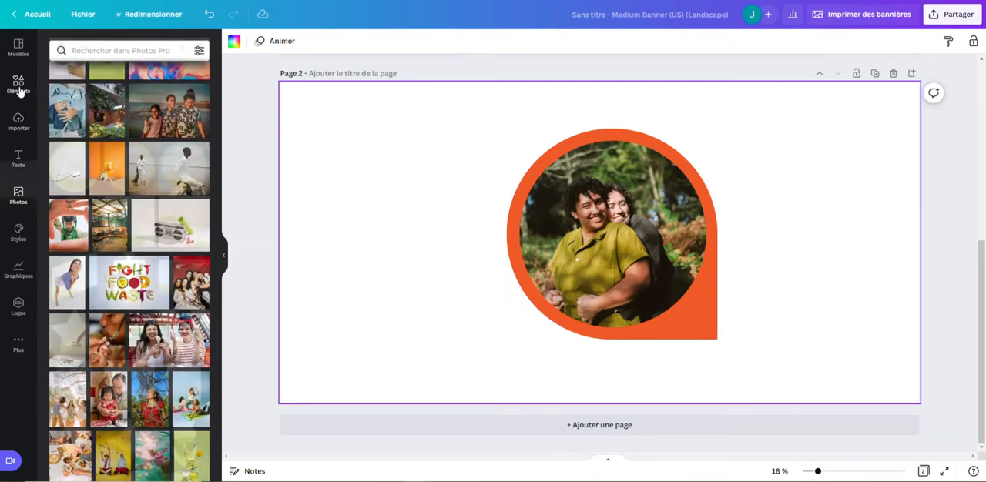
{"action": "scroll", "coordinate": [171, 236], "scroll_direction": "down", "scroll_amount": 3}
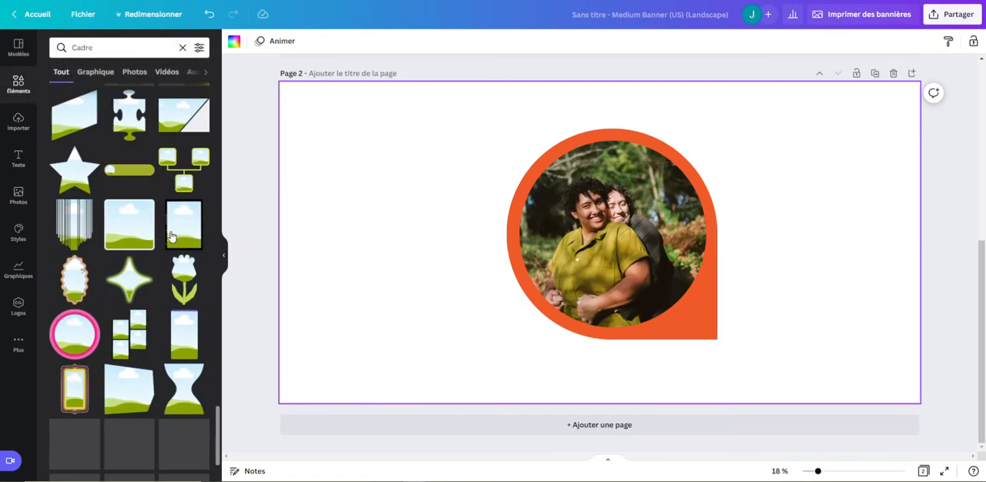
{"action": "scroll", "coordinate": [171, 236], "scroll_direction": "down", "scroll_amount": 10}
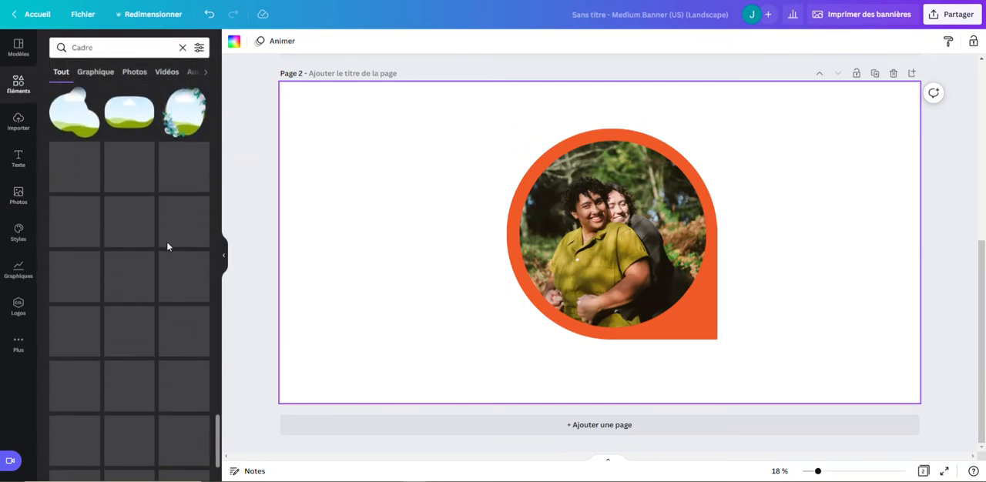
{"action": "scroll", "coordinate": [167, 245], "scroll_direction": "down", "scroll_amount": 3}
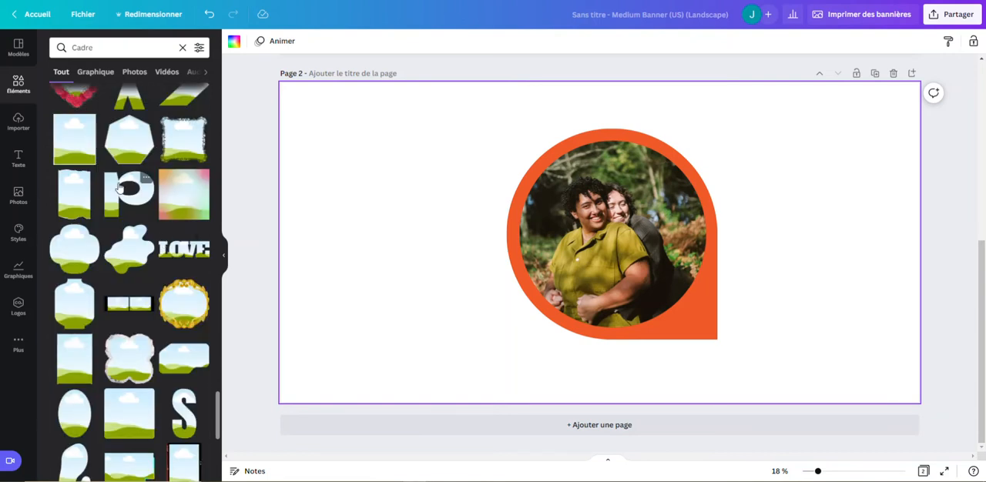
{"action": "scroll", "coordinate": [120, 188], "scroll_direction": "down", "scroll_amount": 5}
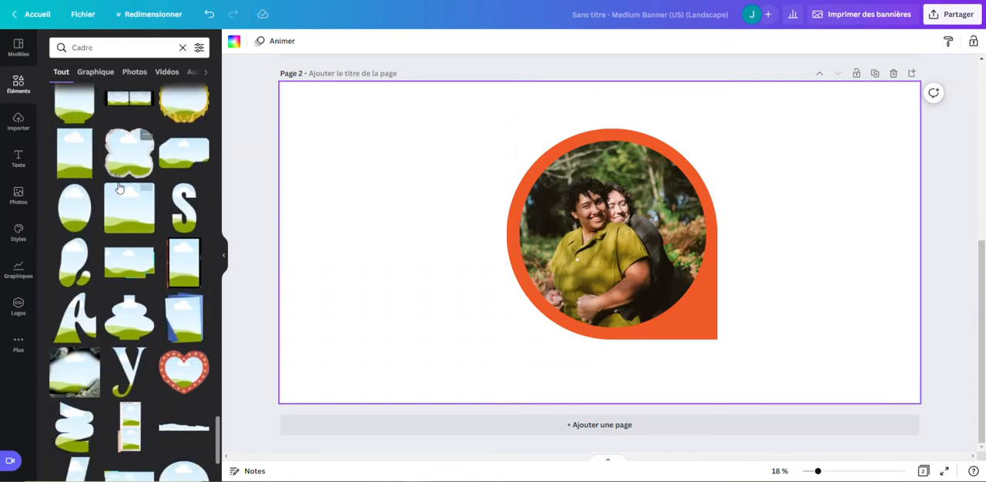
{"action": "scroll", "coordinate": [120, 189], "scroll_direction": "down", "scroll_amount": 5}
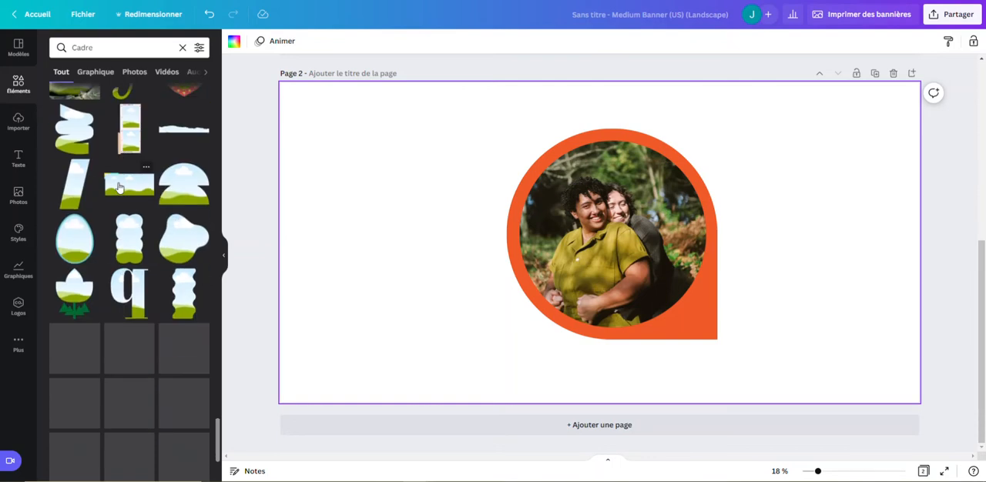
{"action": "scroll", "coordinate": [120, 187], "scroll_direction": "down", "scroll_amount": 5}
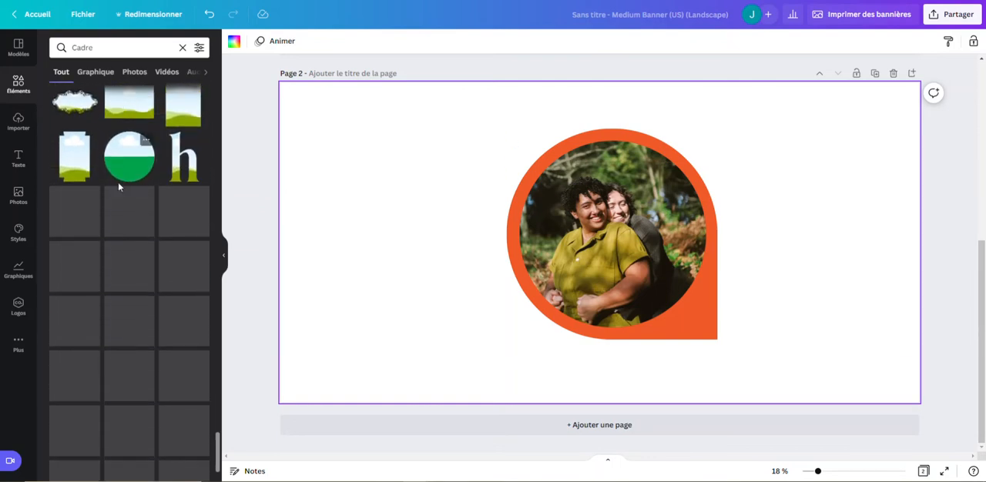
{"action": "scroll", "coordinate": [119, 181], "scroll_direction": "up", "scroll_amount": 5}
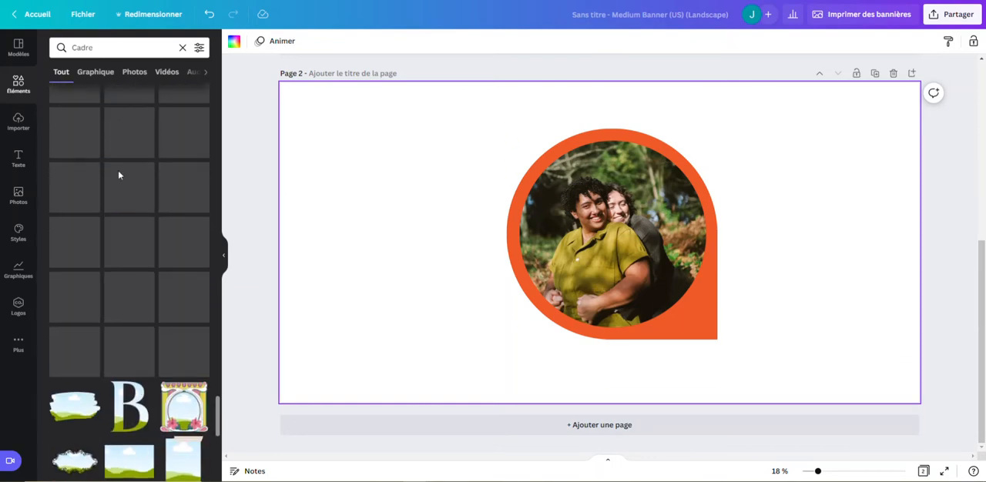
{"action": "scroll", "coordinate": [119, 175], "scroll_direction": "up", "scroll_amount": 3}
Move the orange frame to the right side of page 2 and delete both its photo and the frame.
{"action": "left_click_drag", "start_coordinate": [612, 239], "coordinate": [802, 235]}
{"action": "left_click", "coordinate": [801, 97]}
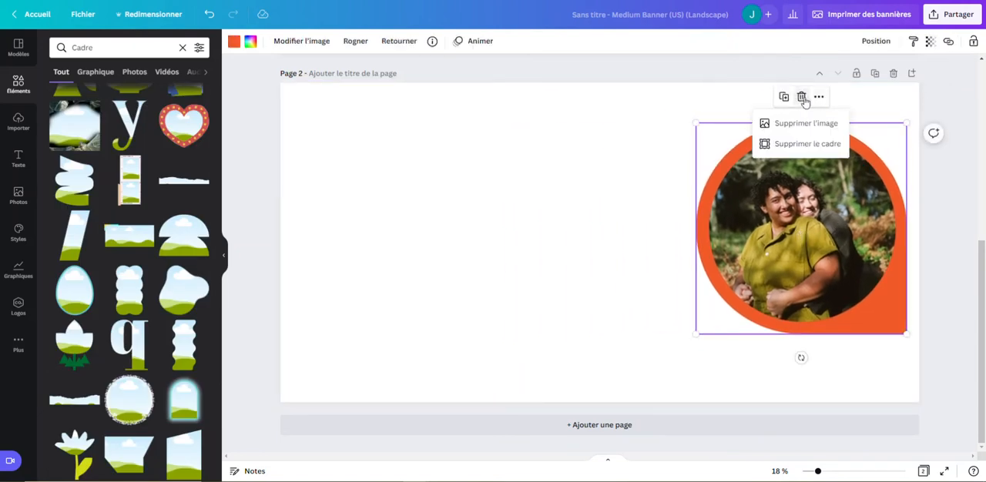
{"action": "left_click", "coordinate": [809, 124]}
{"action": "left_click", "coordinate": [801, 97]}
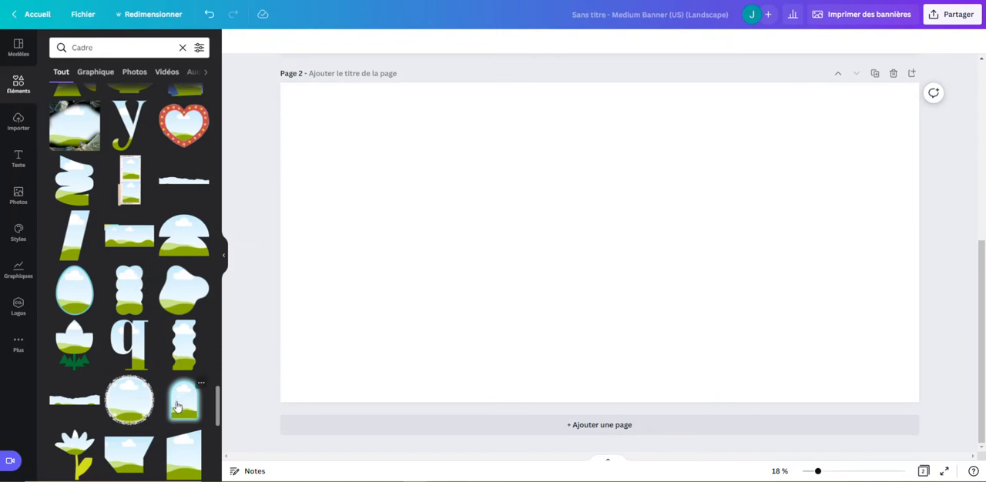
Place the arched frame with the glowing cyan outline right of centre on page 2, enlarged to about three quarters of the page height.
{"action": "left_click_drag", "start_coordinate": [177, 407], "coordinate": [568, 167]}
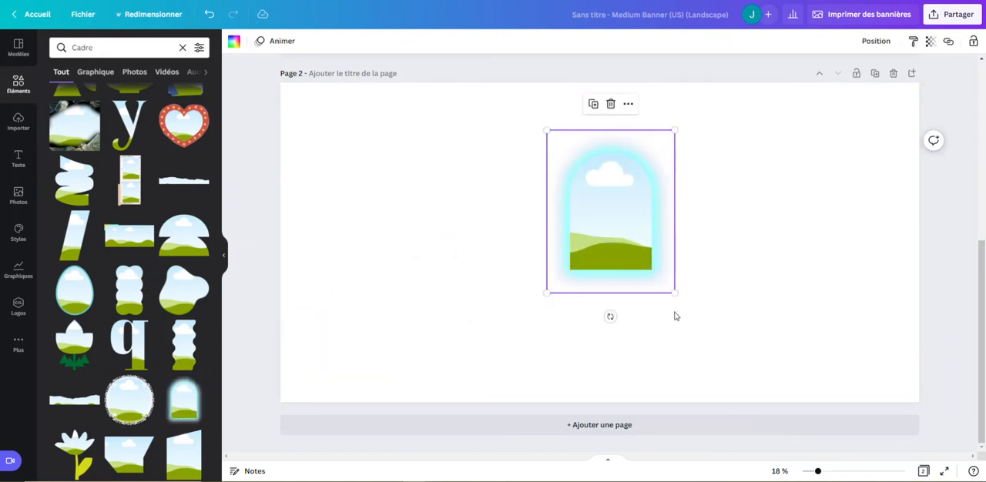
{"action": "left_click_drag", "start_coordinate": [673, 290], "coordinate": [681, 257]}
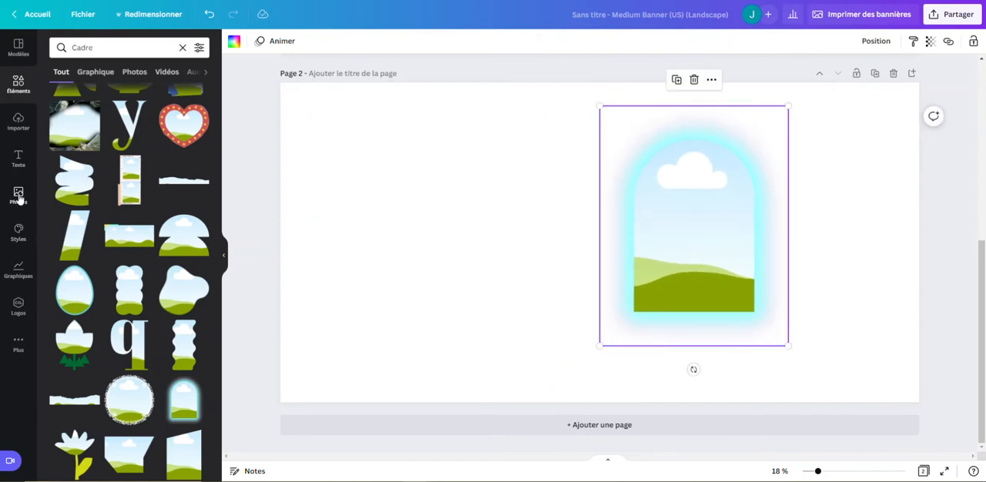
Search the photo library for "moto".
{"action": "left_click", "coordinate": [18, 192]}
{"action": "left_click", "coordinate": [121, 49]}
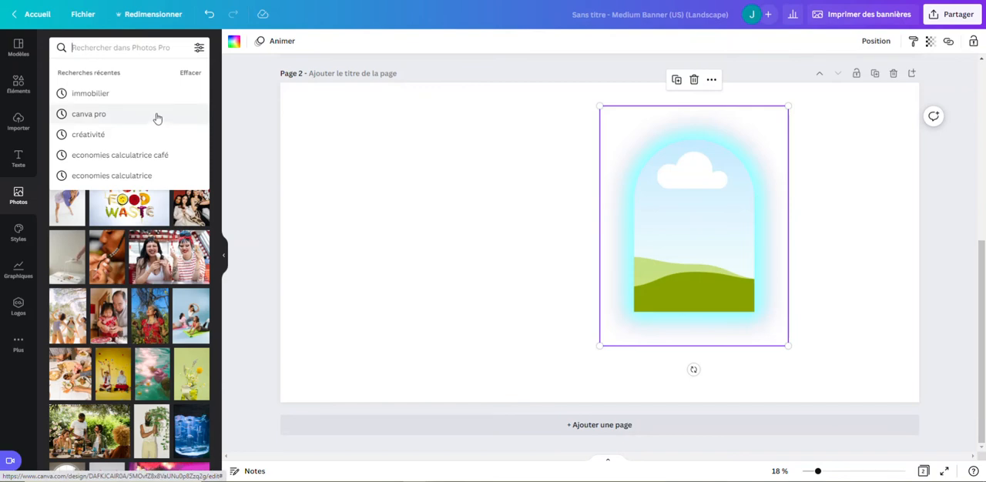
{"action": "scroll", "coordinate": [157, 292], "scroll_direction": "down", "scroll_amount": 10}
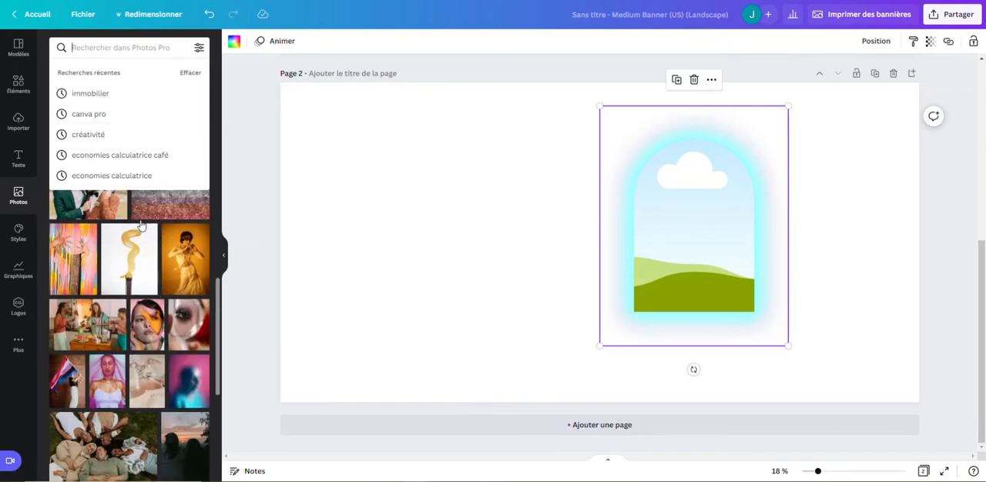
{"action": "scroll", "coordinate": [149, 215], "scroll_direction": "down", "scroll_amount": 3}
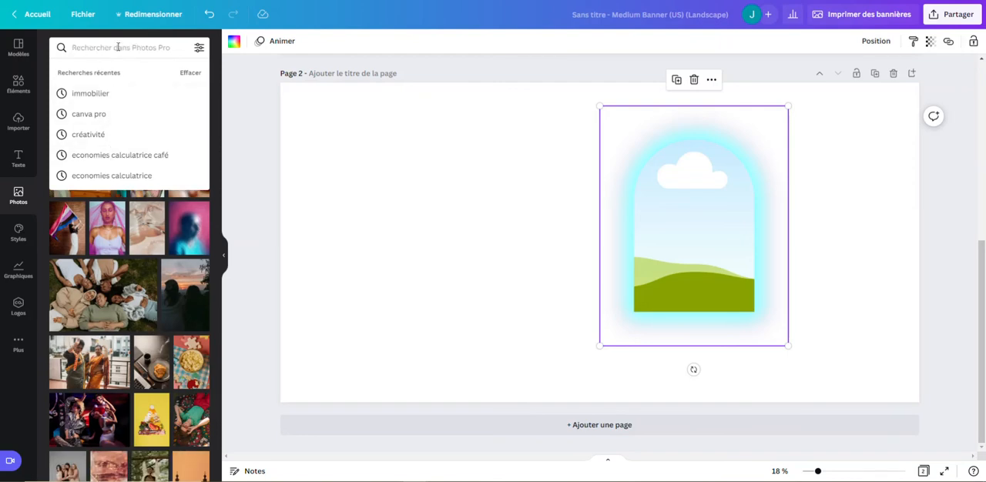
{"action": "left_click", "coordinate": [154, 49]}
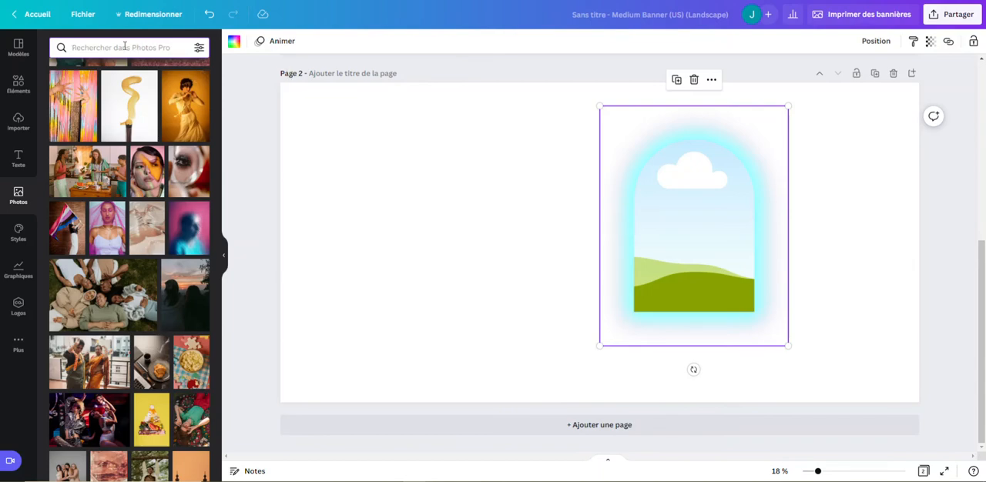
{"action": "scroll", "coordinate": [173, 168], "scroll_direction": "up", "scroll_amount": 5}
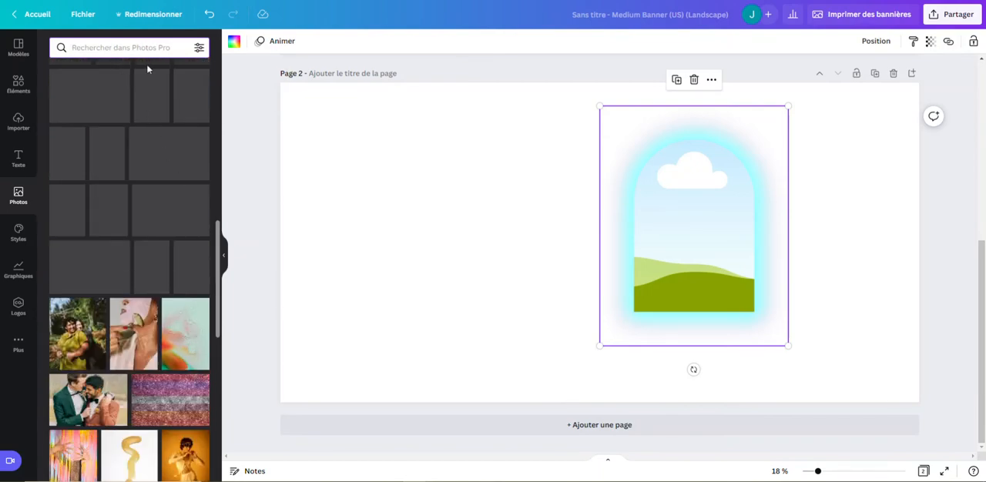
{"action": "scroll", "coordinate": [161, 262], "scroll_direction": "down", "scroll_amount": 10}
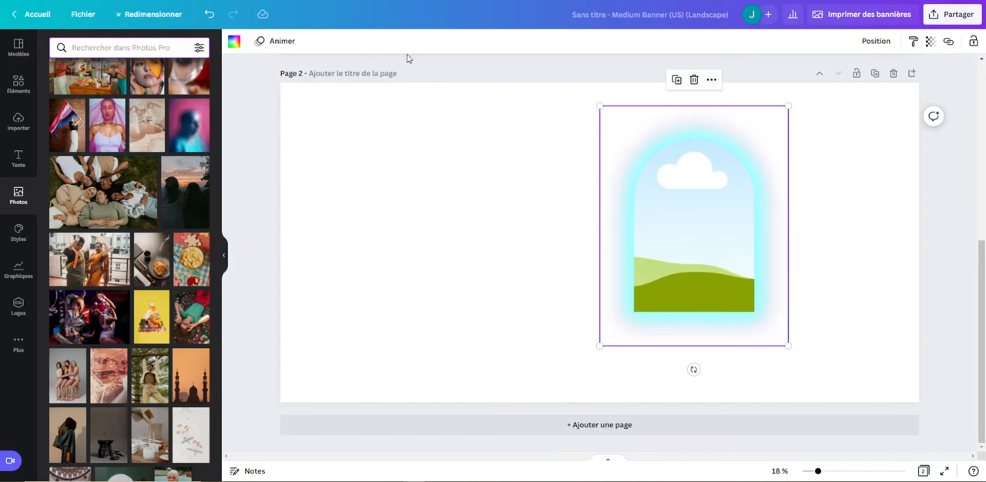
{"action": "type", "text": "moto"}
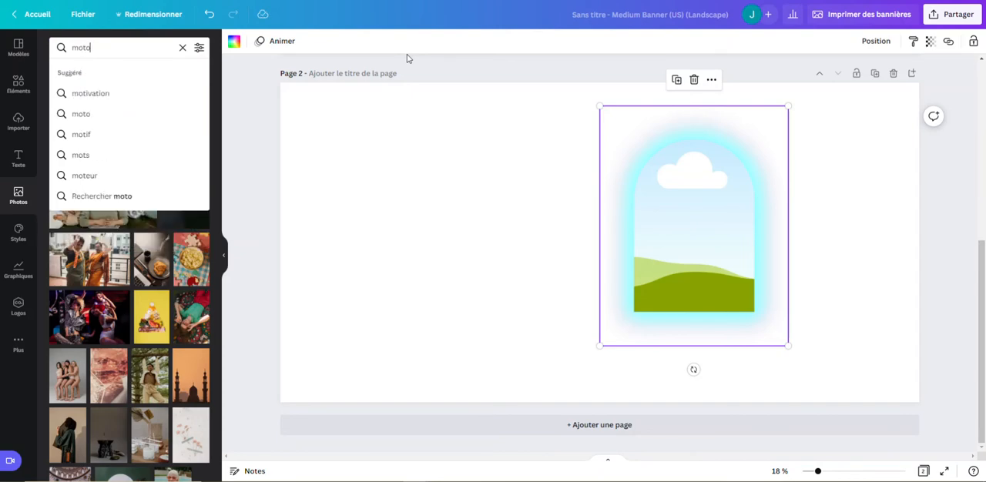
{"action": "left_click", "coordinate": [89, 94]}
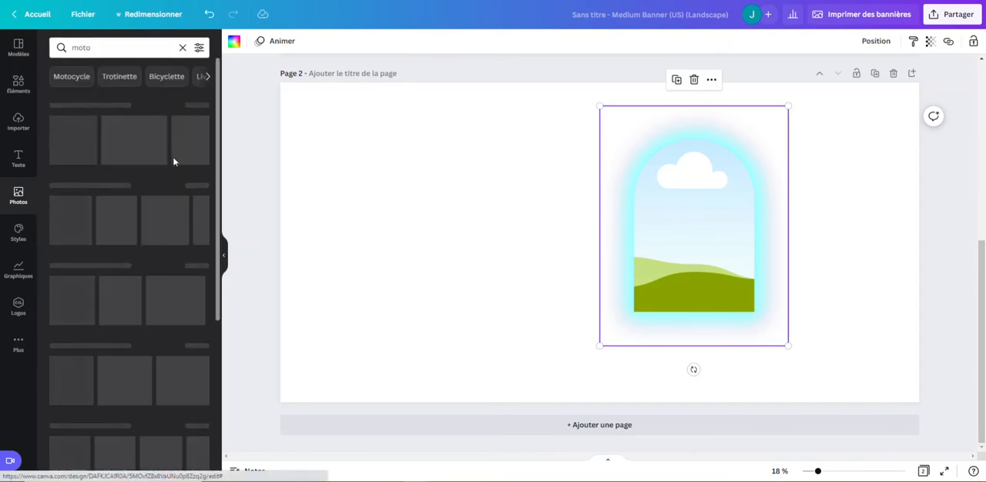
Fill the arched frame with the photo of the white and orange motorcycle standing against a pale wall.
{"action": "scroll", "coordinate": [136, 135], "scroll_direction": "down", "scroll_amount": 15}
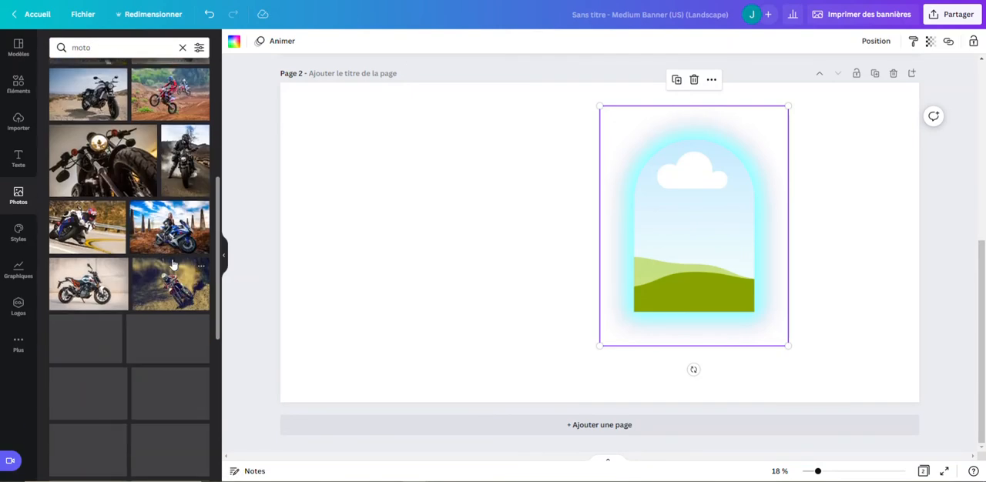
{"action": "scroll", "coordinate": [120, 182], "scroll_direction": "down", "scroll_amount": 3}
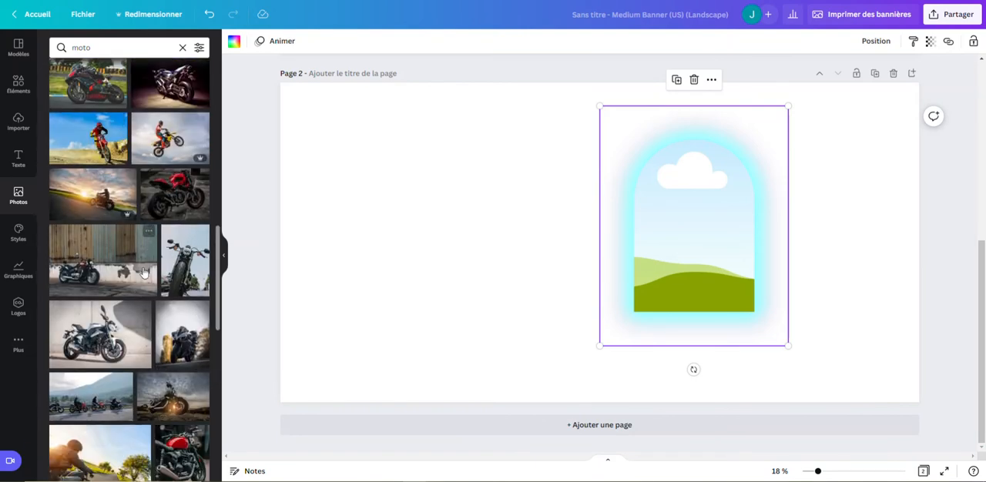
{"action": "scroll", "coordinate": [143, 268], "scroll_direction": "up", "scroll_amount": 4}
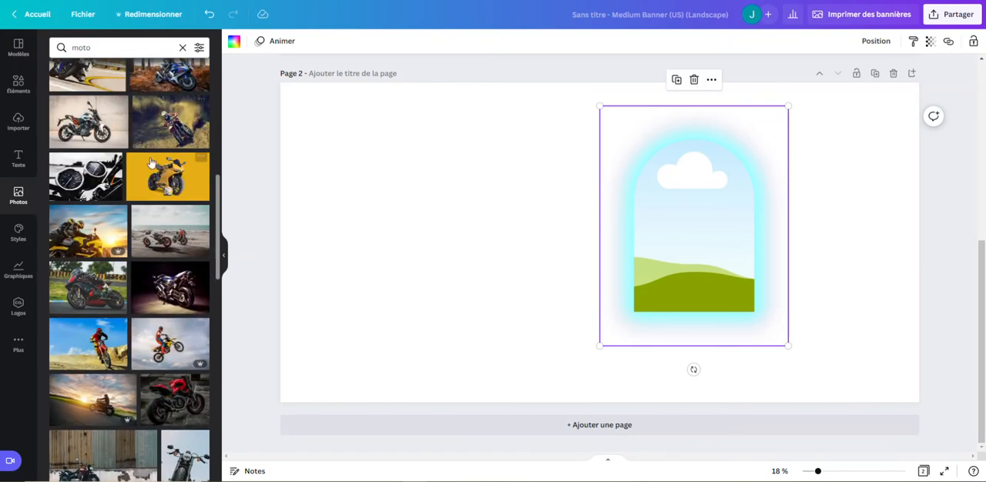
{"action": "scroll", "coordinate": [90, 160], "scroll_direction": "up", "scroll_amount": 3}
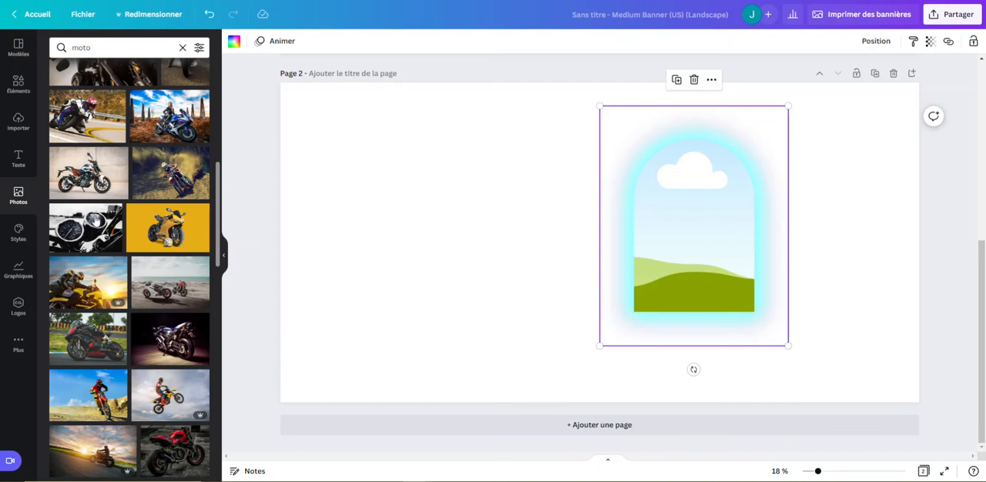
{"action": "scroll", "coordinate": [113, 229], "scroll_direction": "up", "scroll_amount": 1}
{"action": "scroll", "coordinate": [154, 195], "scroll_direction": "up", "scroll_amount": 8}
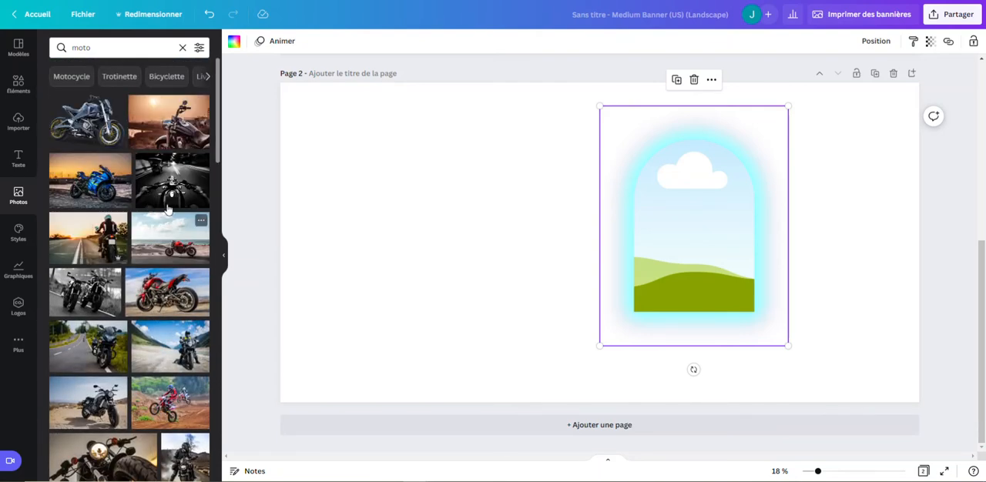
{"action": "scroll", "coordinate": [168, 204], "scroll_direction": "down", "scroll_amount": 1}
{"action": "scroll", "coordinate": [170, 209], "scroll_direction": "down", "scroll_amount": 3}
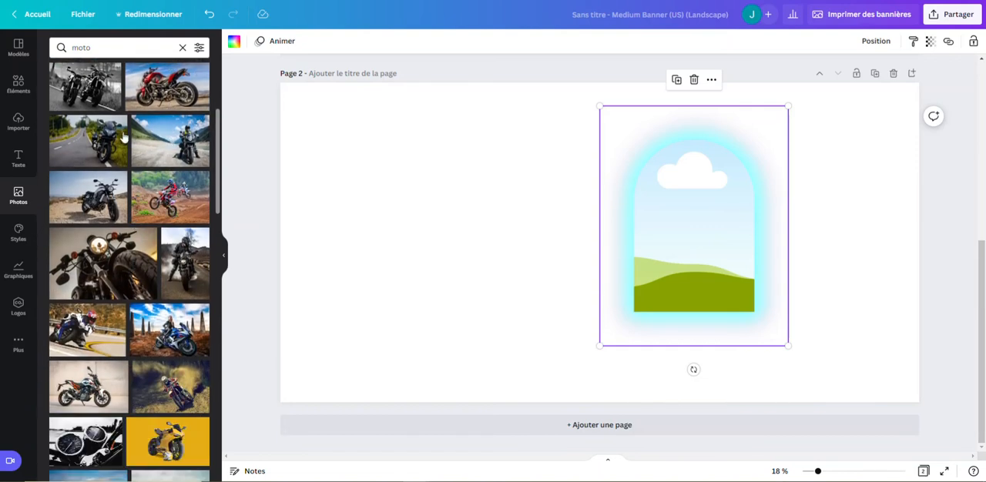
{"action": "scroll", "coordinate": [169, 186], "scroll_direction": "down", "scroll_amount": 2}
{"action": "scroll", "coordinate": [170, 186], "scroll_direction": "down", "scroll_amount": 3}
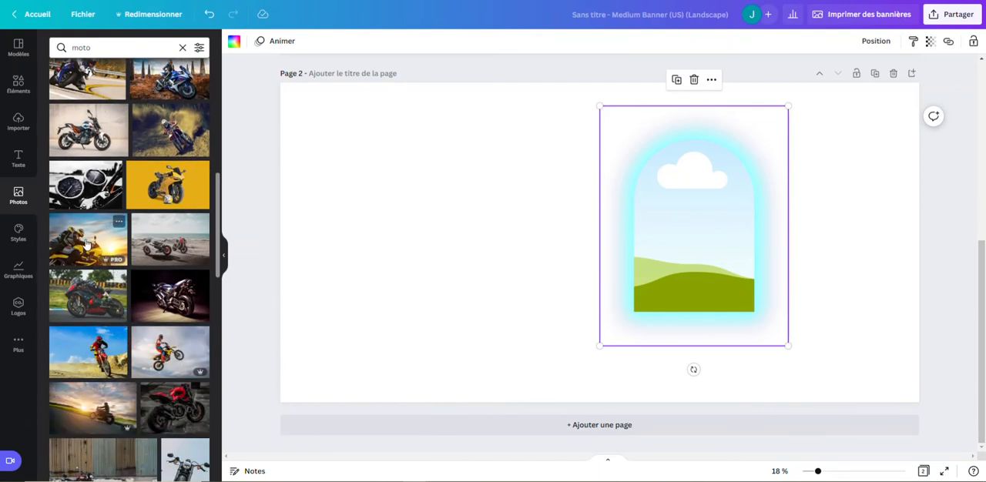
{"action": "scroll", "coordinate": [100, 225], "scroll_direction": "up", "scroll_amount": 1}
{"action": "left_click_drag", "start_coordinate": [89, 188], "coordinate": [673, 189]}
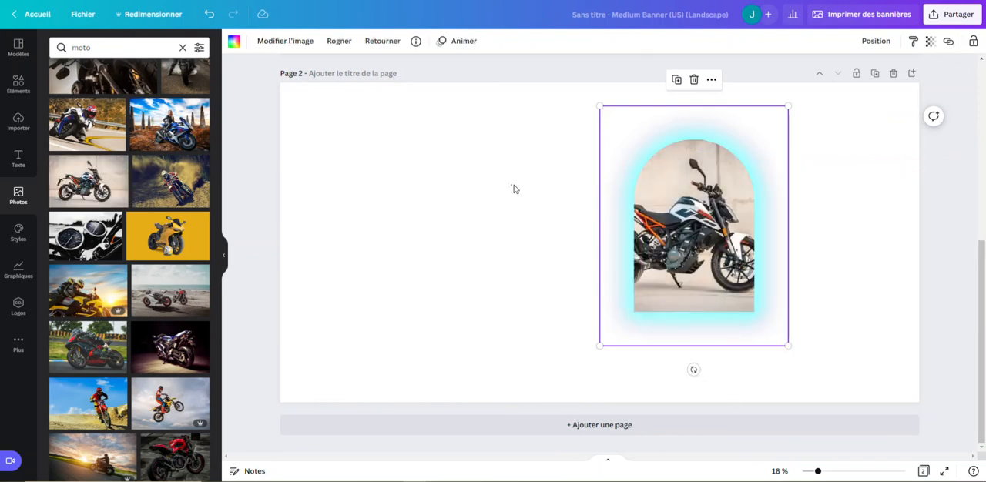
Move the arched motorcycle frame to about the centre of page 2 and enlarge it slightly, to nearly four fifths of the page height.
{"action": "left_click_drag", "start_coordinate": [627, 149], "coordinate": [502, 138]}
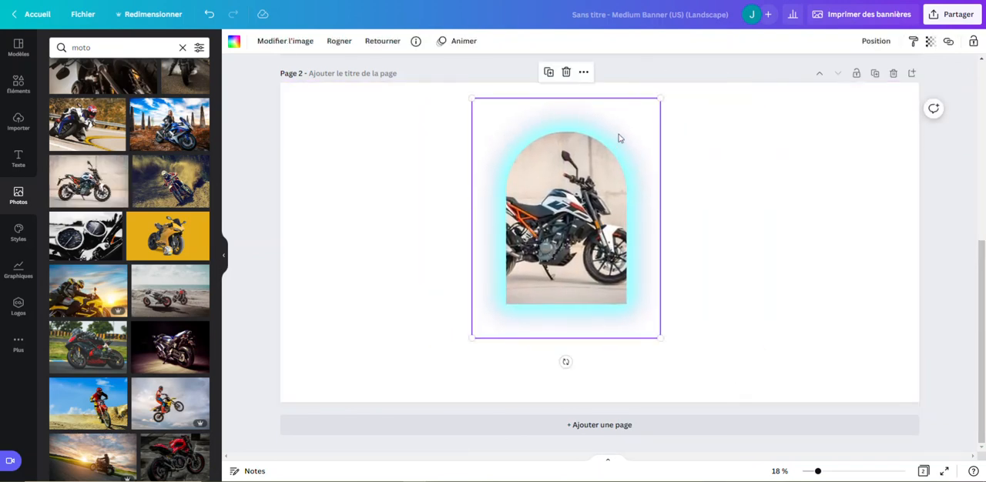
{"action": "left_click_drag", "start_coordinate": [659, 338], "coordinate": [689, 333]}
{"action": "left_click_drag", "start_coordinate": [578, 190], "coordinate": [608, 194]}
{"action": "left_click", "coordinate": [376, 205]}
{"action": "scroll", "coordinate": [141, 319], "scroll_direction": "down", "scroll_amount": 5}
{"action": "scroll", "coordinate": [141, 320], "scroll_direction": "up", "scroll_amount": 10}
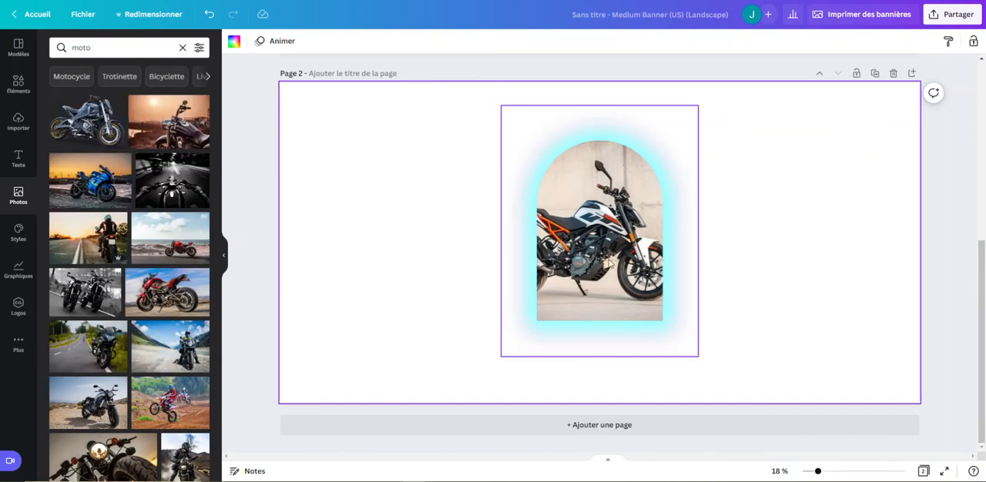
{"action": "mouse_move", "coordinate": [611, 263]}
{"action": "left_mouse_down"}
{"action": "mouse_move", "coordinate": [636, 262]}
{"action": "mouse_move", "coordinate": [625, 261]}
{"action": "left_mouse_up"}
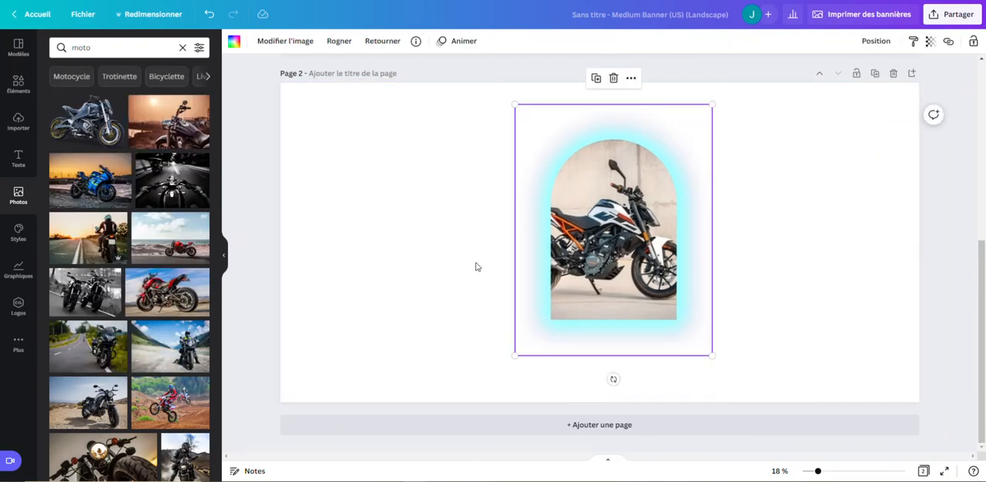
Look through the moto photos, the uploaded images and the "Cadre" frame results in the elements library.
{"action": "scroll", "coordinate": [152, 239], "scroll_direction": "down", "scroll_amount": 5}
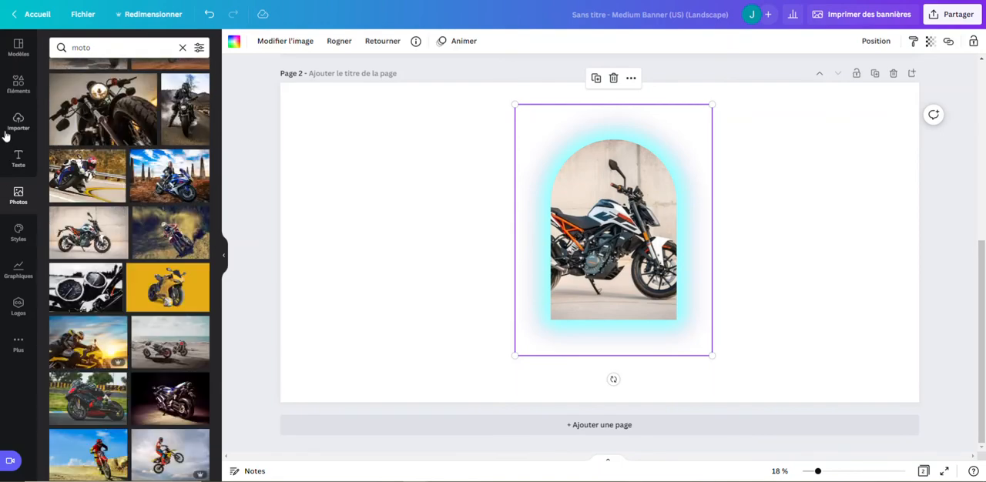
{"action": "left_click", "coordinate": [19, 125]}
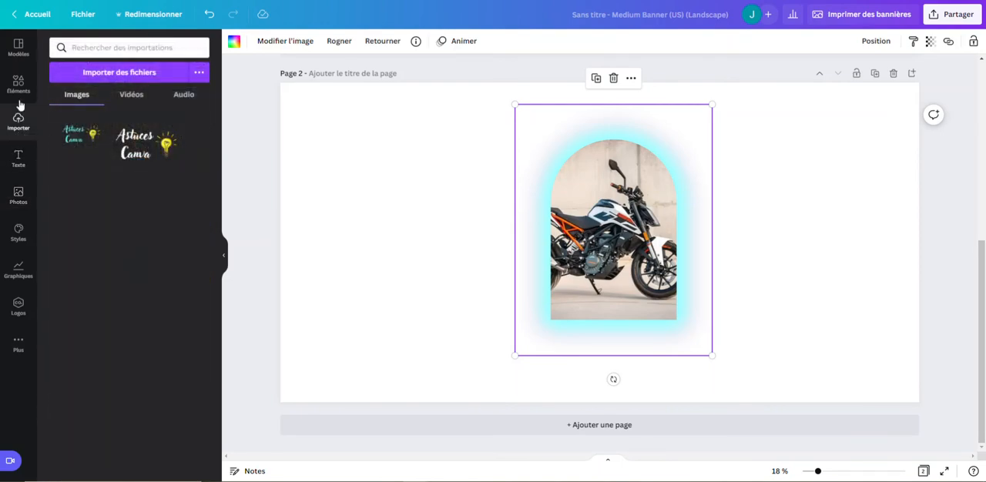
{"action": "left_click", "coordinate": [19, 94]}
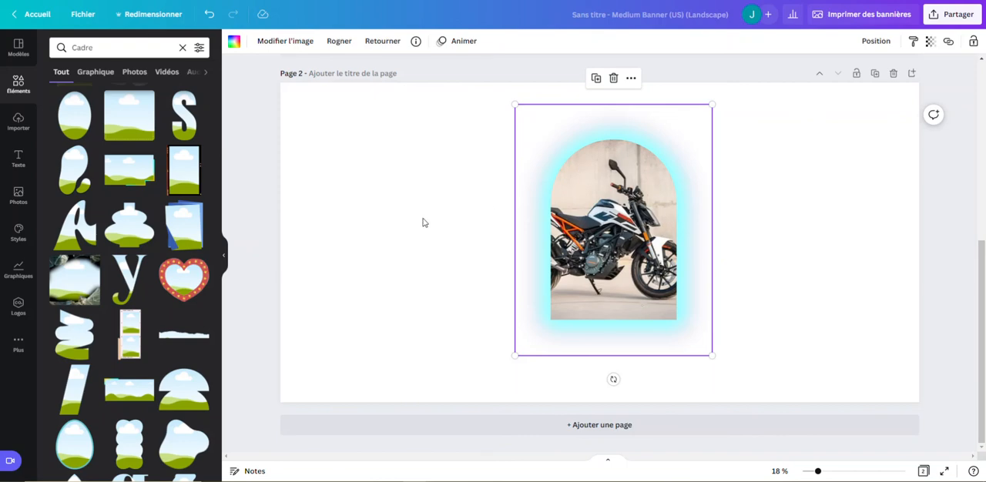
{"action": "scroll", "coordinate": [90, 128], "scroll_direction": "up", "scroll_amount": 2}
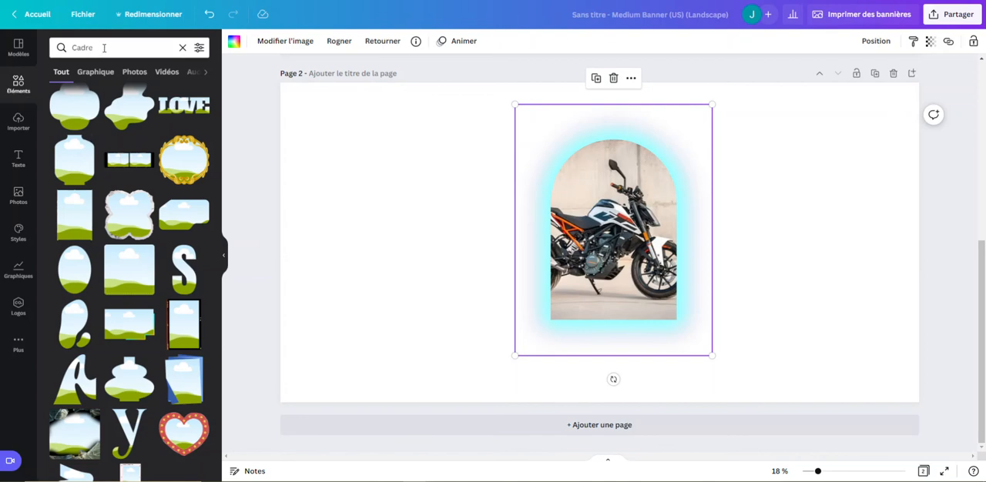
{"action": "scroll", "coordinate": [141, 252], "scroll_direction": "up", "scroll_amount": 1}
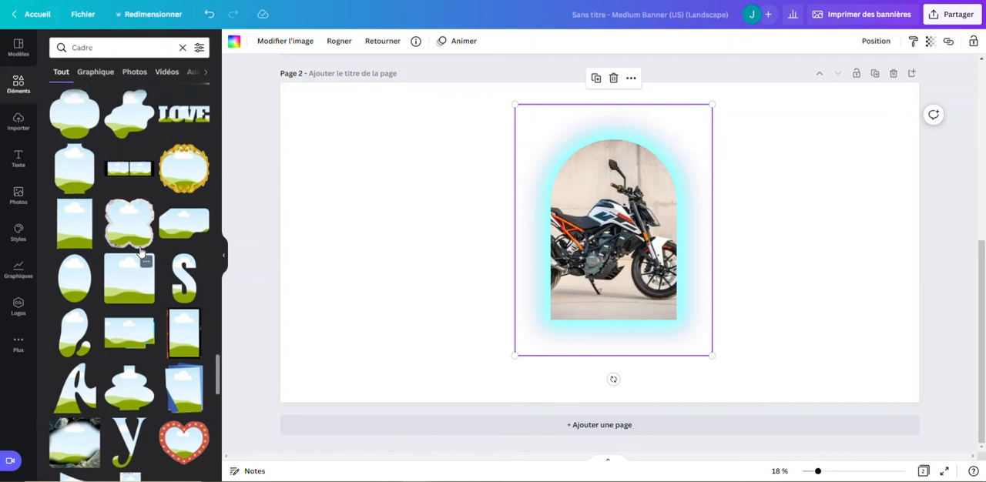
{"action": "scroll", "coordinate": [141, 252], "scroll_direction": "up", "scroll_amount": 3}
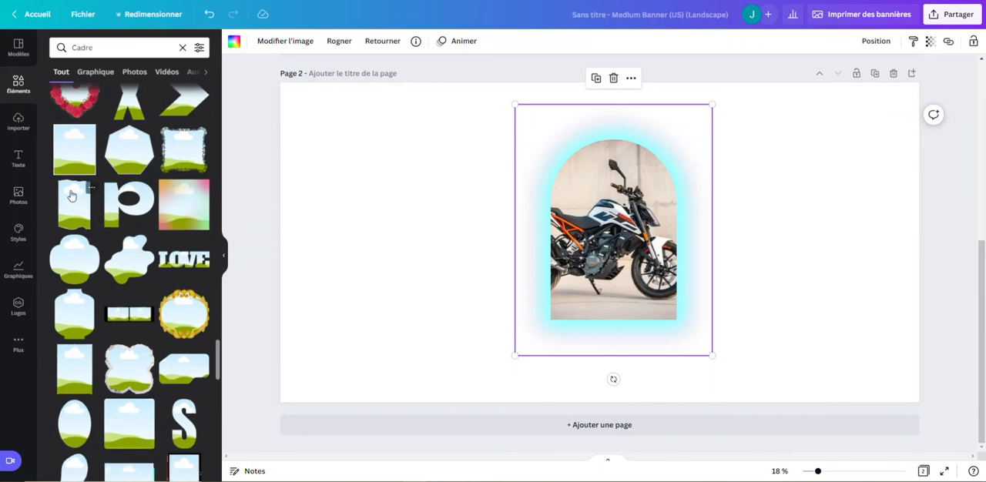
{"action": "scroll", "coordinate": [146, 210], "scroll_direction": "up", "scroll_amount": 2}
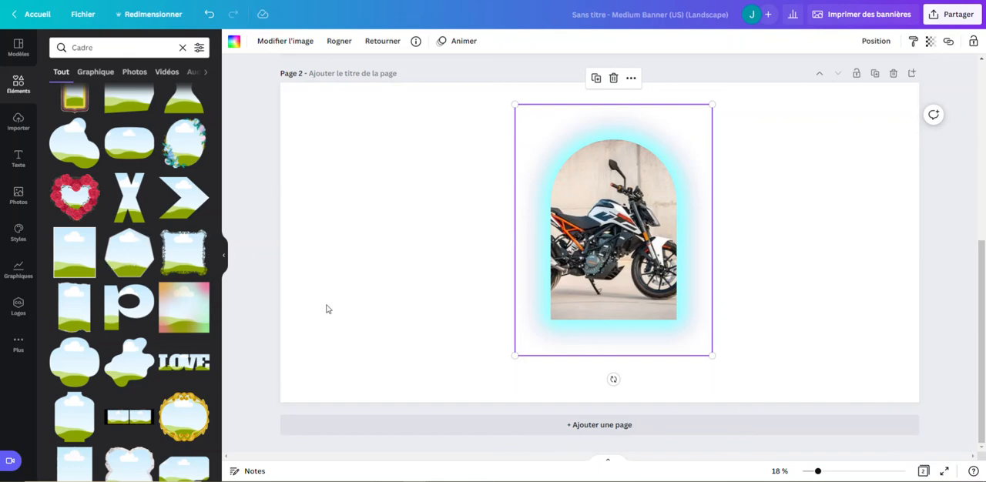
Compare the monitor frame on page 1 with the arched motorcycle frame on page 2, with no element selected.
{"action": "scroll", "coordinate": [831, 352], "scroll_direction": "up", "scroll_amount": 5}
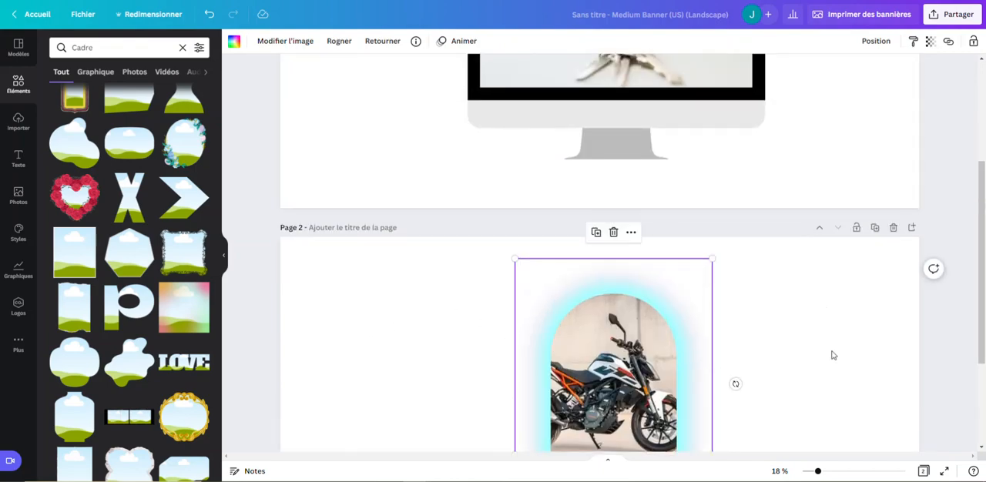
{"action": "scroll", "coordinate": [835, 351], "scroll_direction": "down", "scroll_amount": 5}
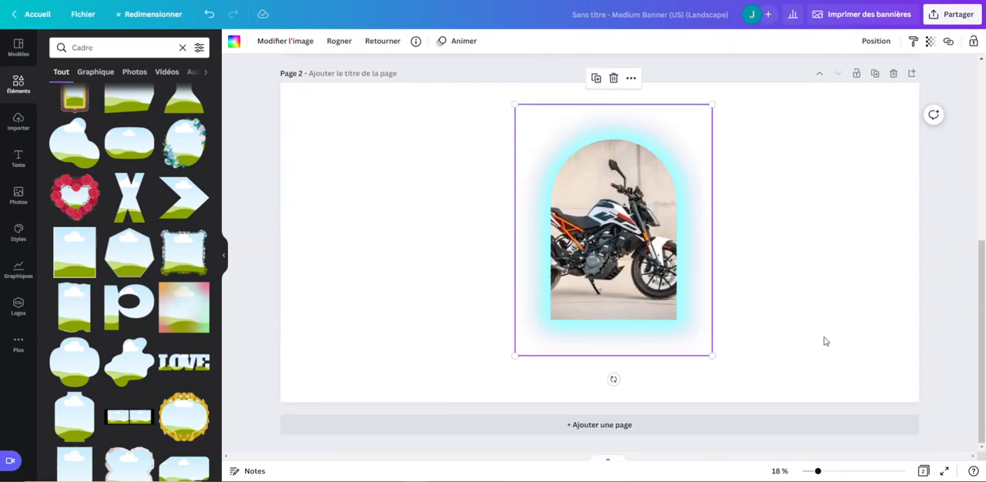
{"action": "scroll", "coordinate": [823, 341], "scroll_direction": "up", "scroll_amount": 4}
{"action": "scroll", "coordinate": [824, 342], "scroll_direction": "up", "scroll_amount": 2}
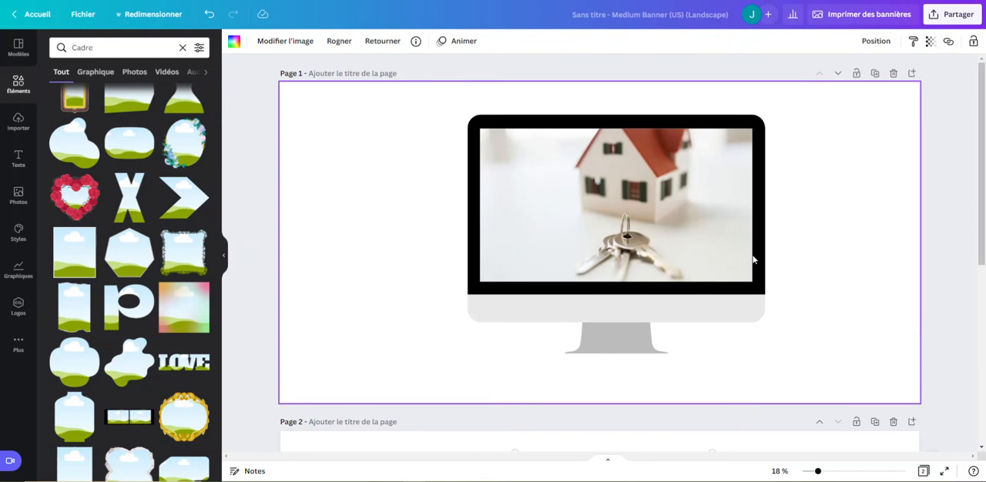
{"action": "left_click", "coordinate": [856, 282]}
{"action": "scroll", "coordinate": [856, 280], "scroll_direction": "down", "scroll_amount": 5}
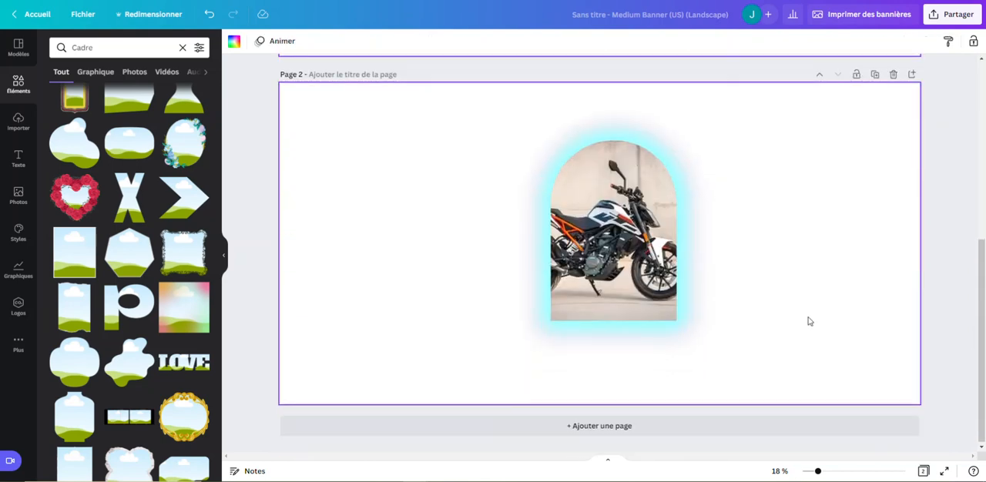
{"action": "scroll", "coordinate": [839, 267], "scroll_direction": "up", "scroll_amount": 4}
{"action": "scroll", "coordinate": [838, 267], "scroll_direction": "down", "scroll_amount": 1}
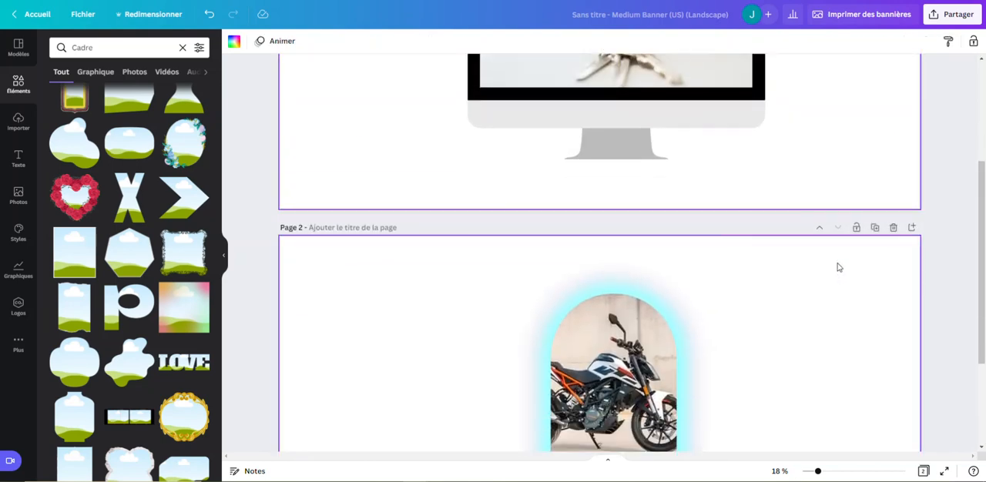